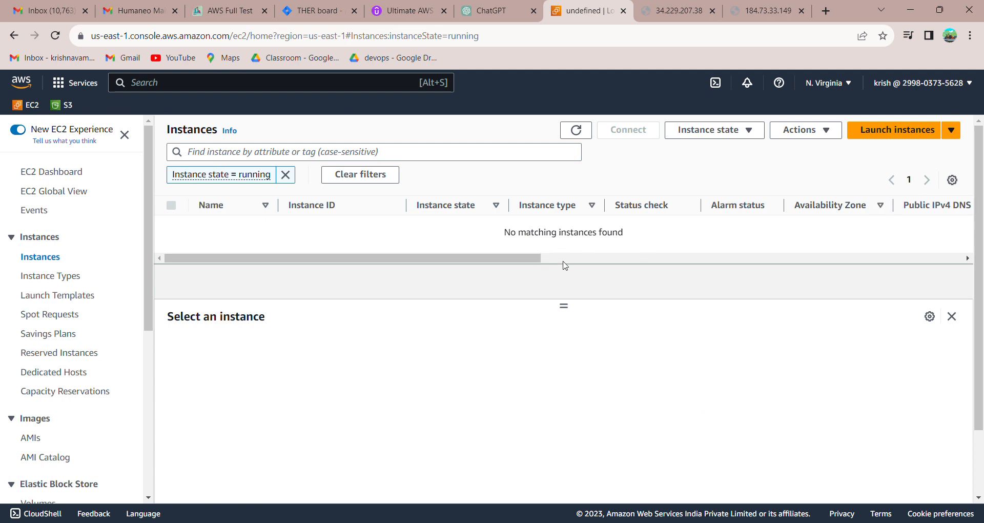
# Step: Start launching a new instance named first-instance with the Ubuntu Server 22.04 LTS image
pyautogui.click(894, 134)
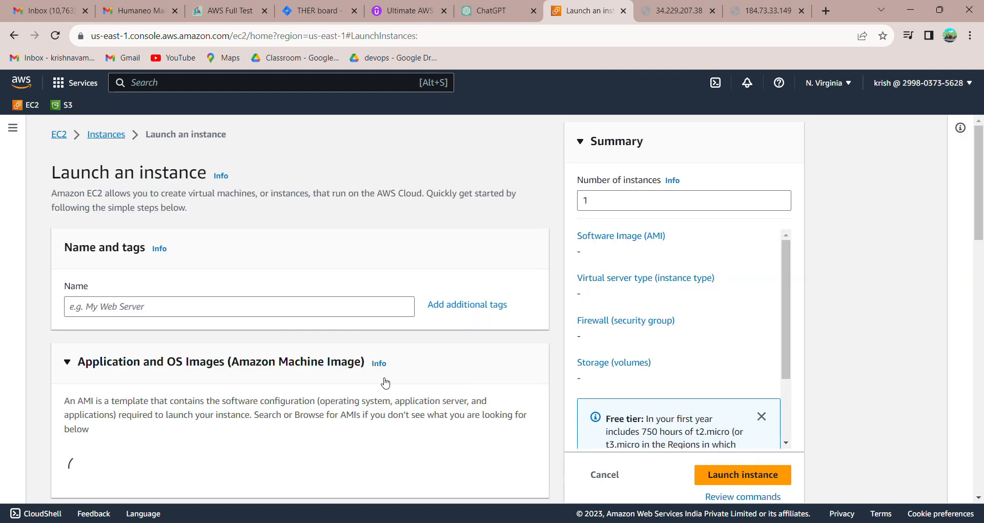
pyautogui.click(211, 310)
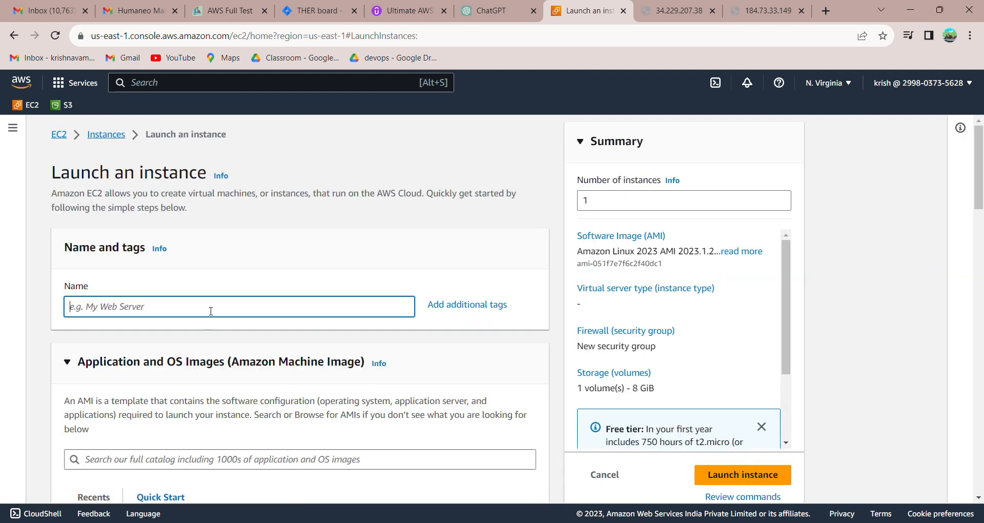
pyautogui.write('fi')
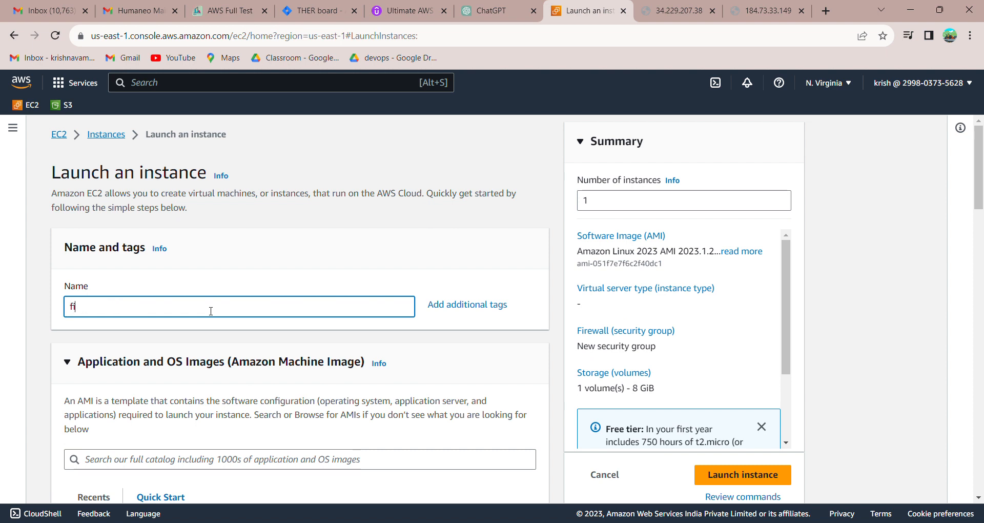
pyautogui.write('rst-instance')
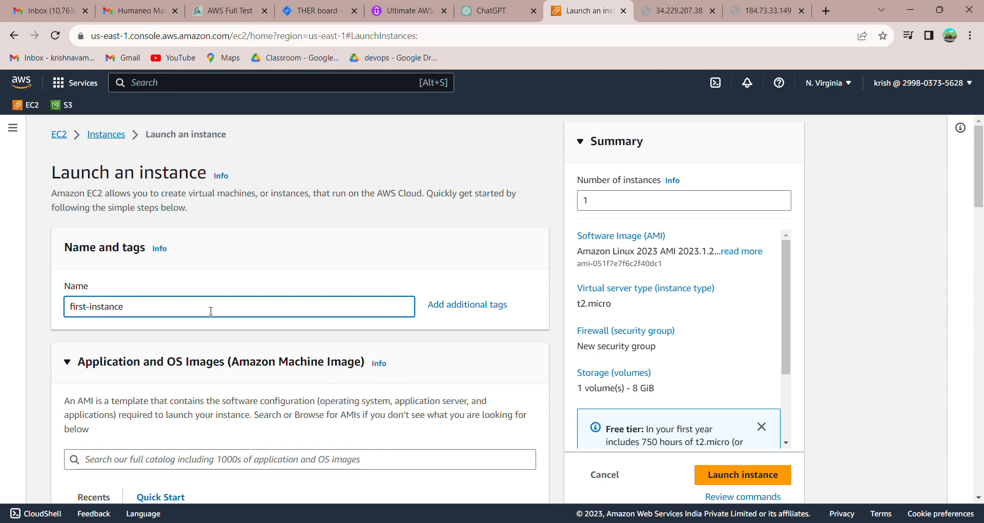
pyautogui.scroll(-3, 211, 310)
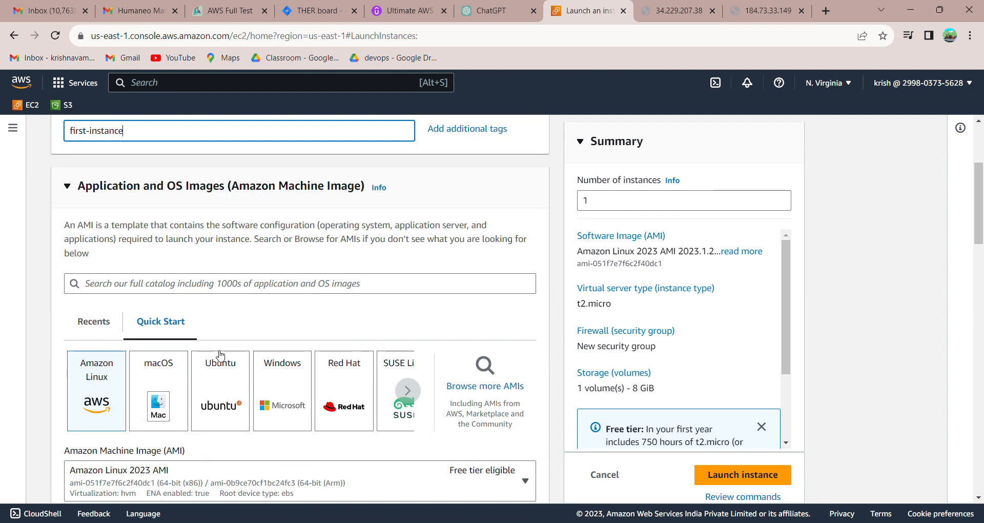
pyautogui.click(218, 363)
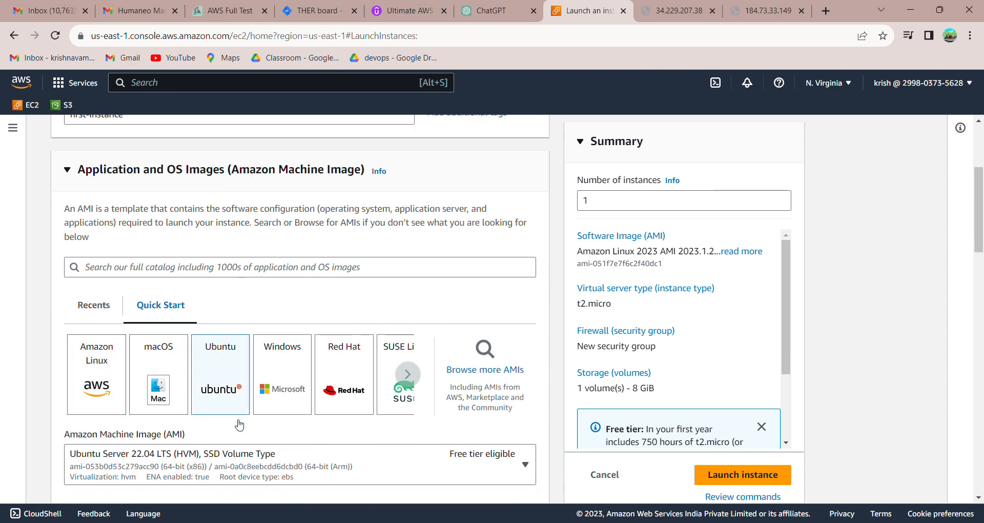
# Step: Select the web key pair and allow HTTP traffic from the internet in the instance's new security group
pyautogui.scroll(-3, 235, 424)
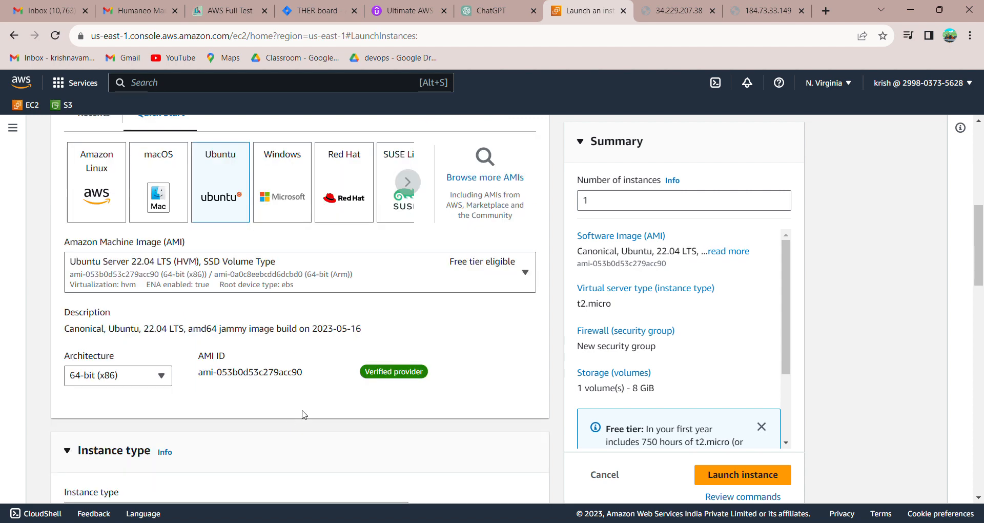
pyautogui.scroll(-4, 302, 414)
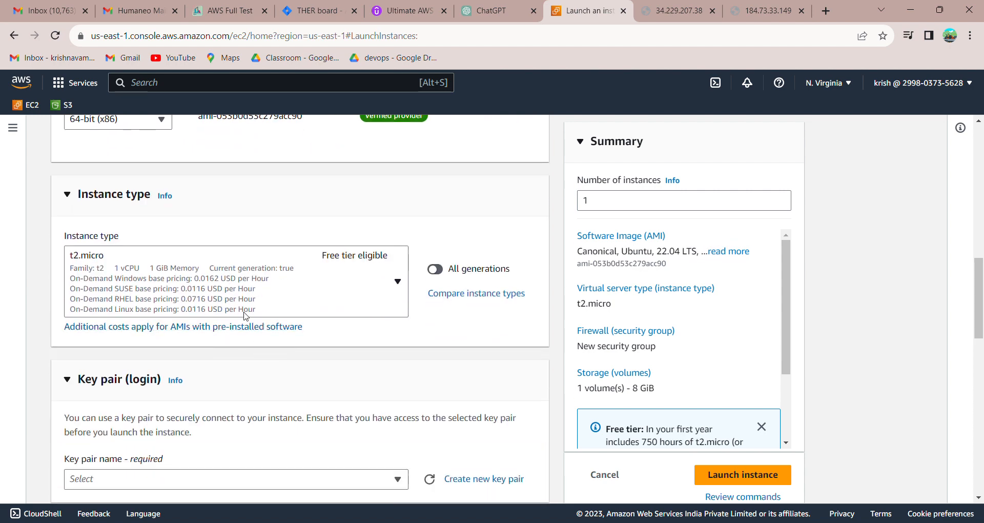
pyautogui.scroll(-2, 310, 377)
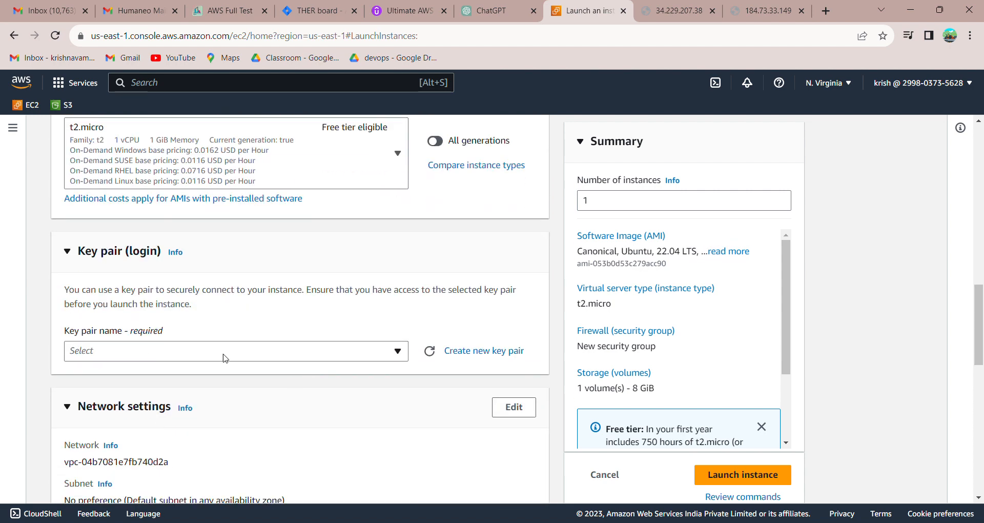
pyautogui.click(223, 357)
pyautogui.click(137, 416)
pyautogui.scroll(-5, 134, 409)
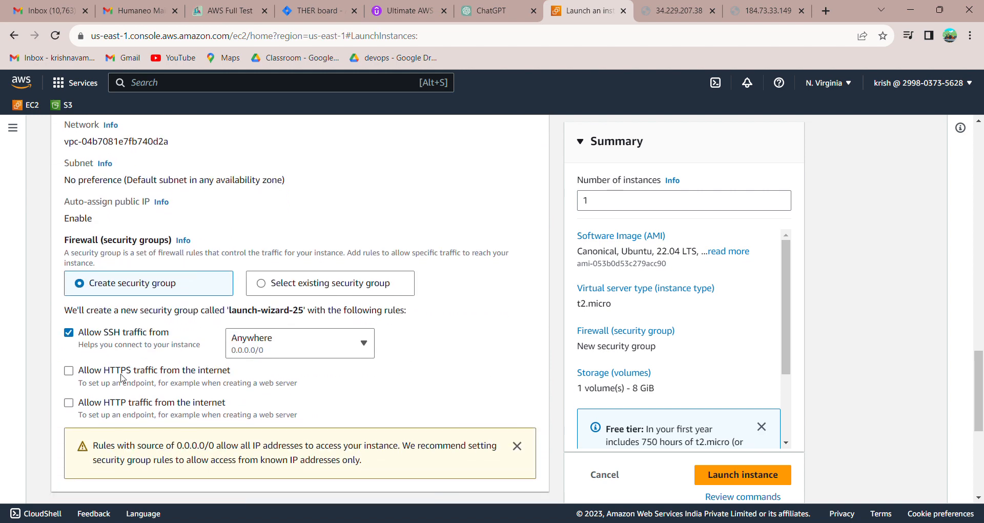
pyautogui.click(68, 403)
# Step: Add a bash user data script that updates apt, installs git wget unzip curl tree and apache2, and echoes "<h1>Hello World from $(hostname -f)</h1>" to /var/www/html/index.html
pyautogui.scroll(-5, 68, 407)
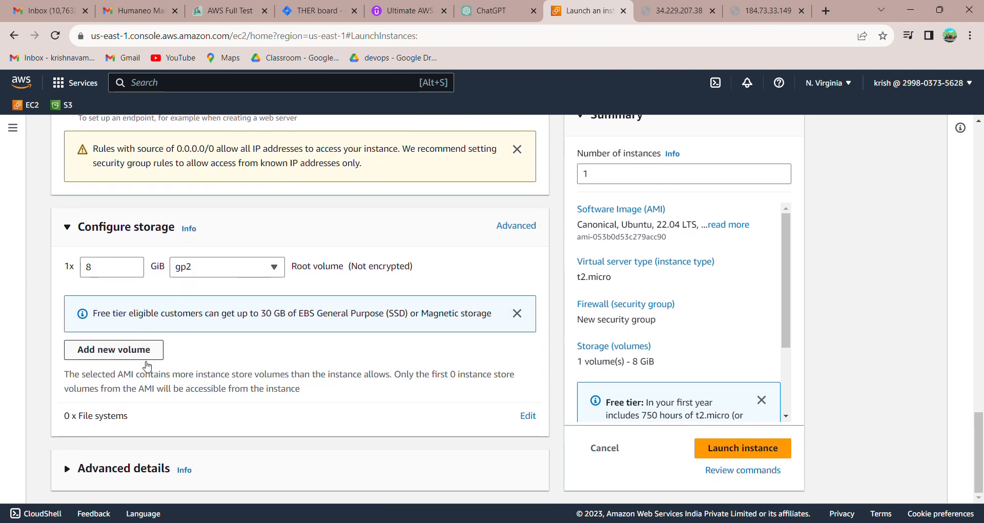
pyautogui.click(183, 464)
pyautogui.scroll(-10, 217, 380)
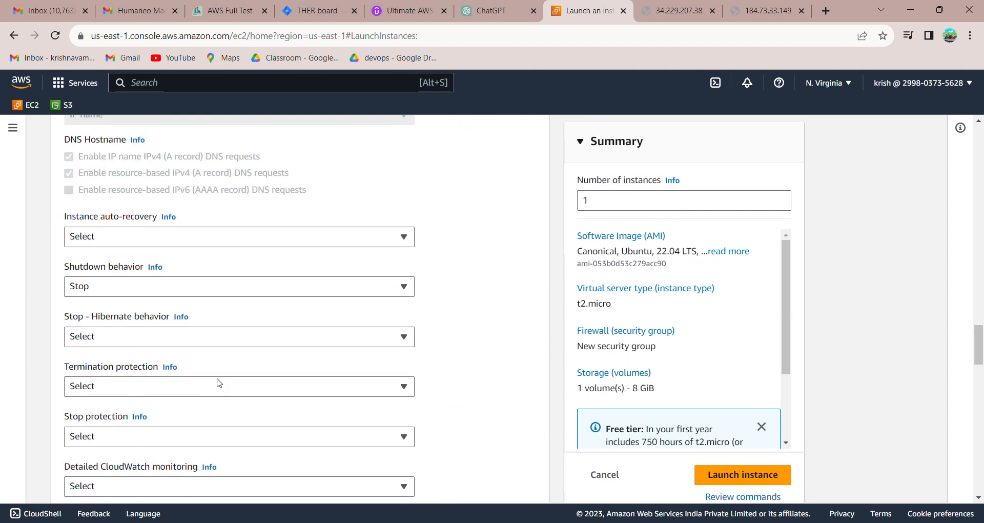
pyautogui.scroll(-15, 219, 382)
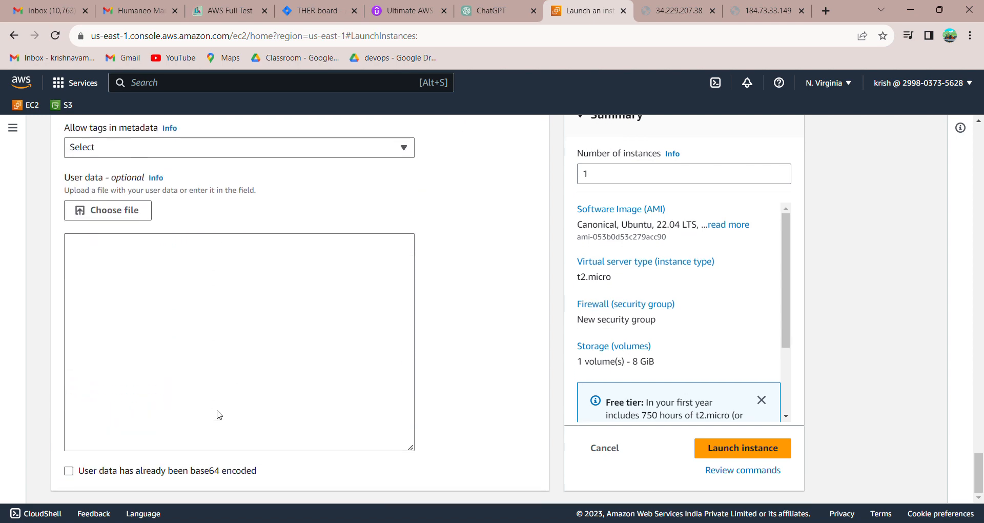
pyautogui.click(219, 414)
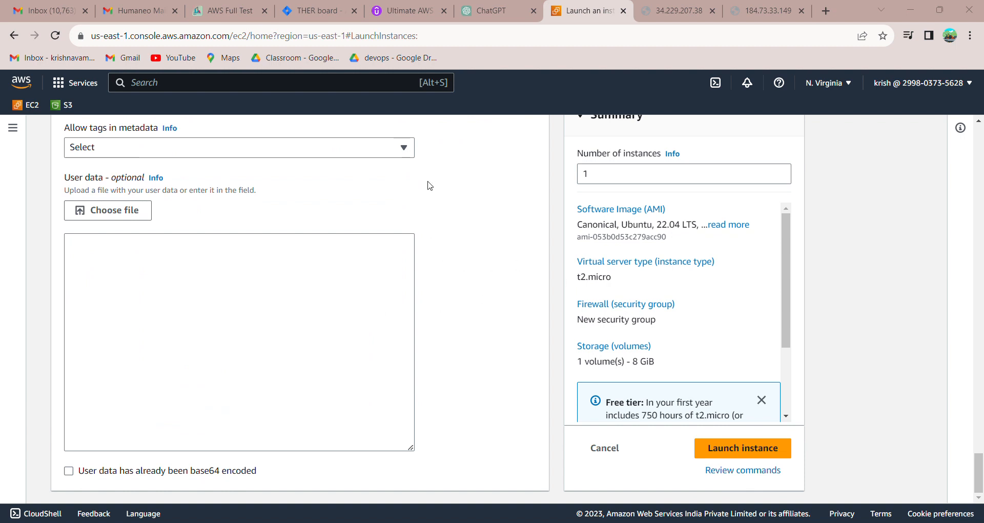
pyautogui.click(255, 268)
pyautogui.write('#!/bin/bash sudo su apt update apt install git wget unzip curl tree -y apt install apache2 -y echo "<h1>Hello World from $(hostname -f)</h1>" > /var/www/html/index.html')
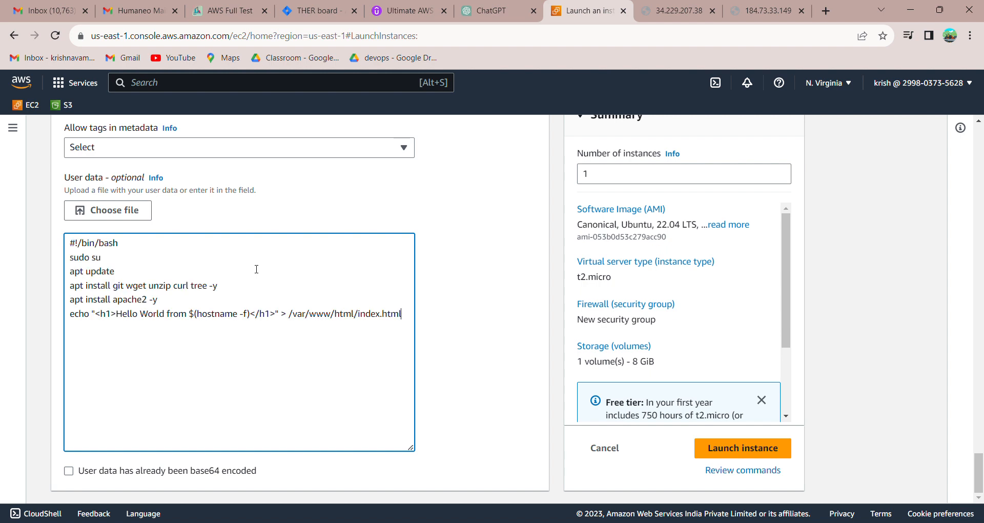
# Step: Launch first-instance and return to the list of all instances
pyautogui.click(743, 448)
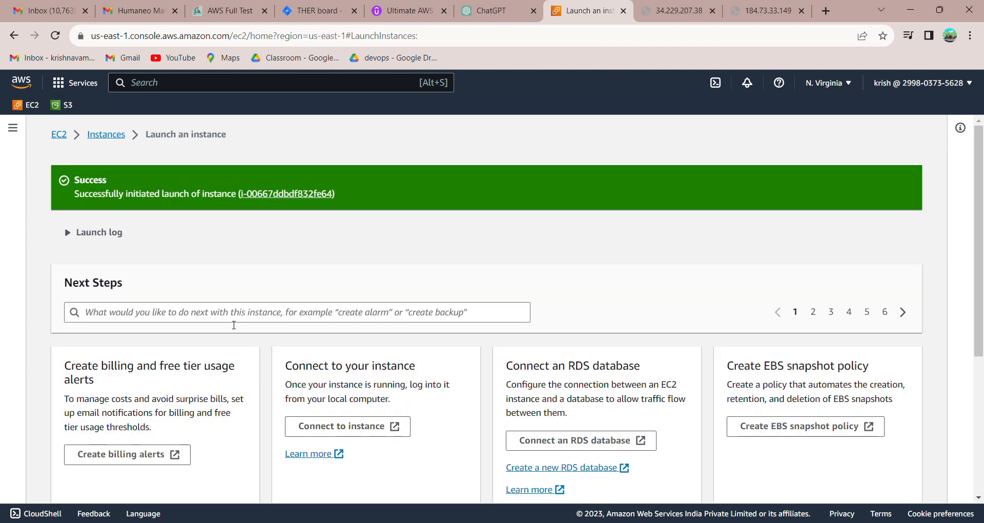
pyautogui.scroll(-5, 233, 325)
pyautogui.click(841, 478)
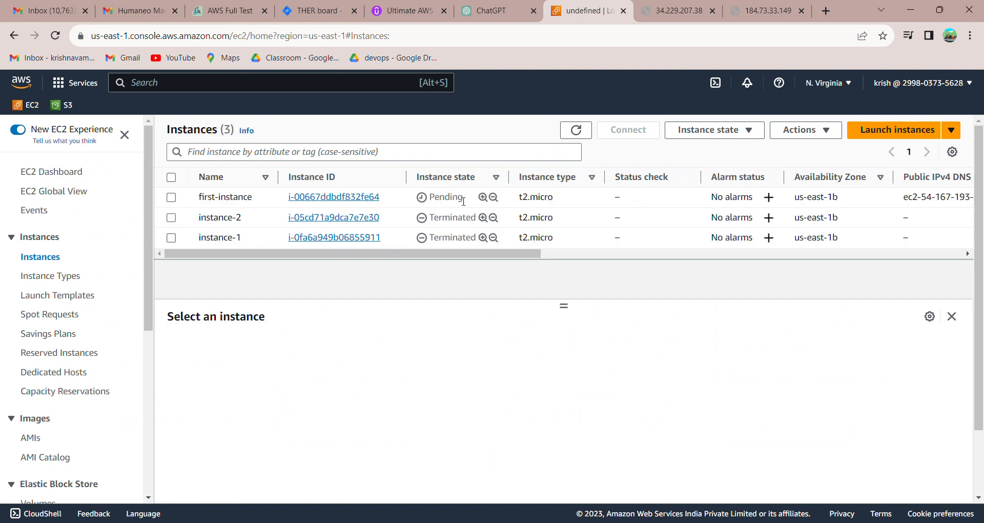
# Step: Start launching another instance and close the two leftover browser tabs showing IP addresses
pyautogui.click(867, 134)
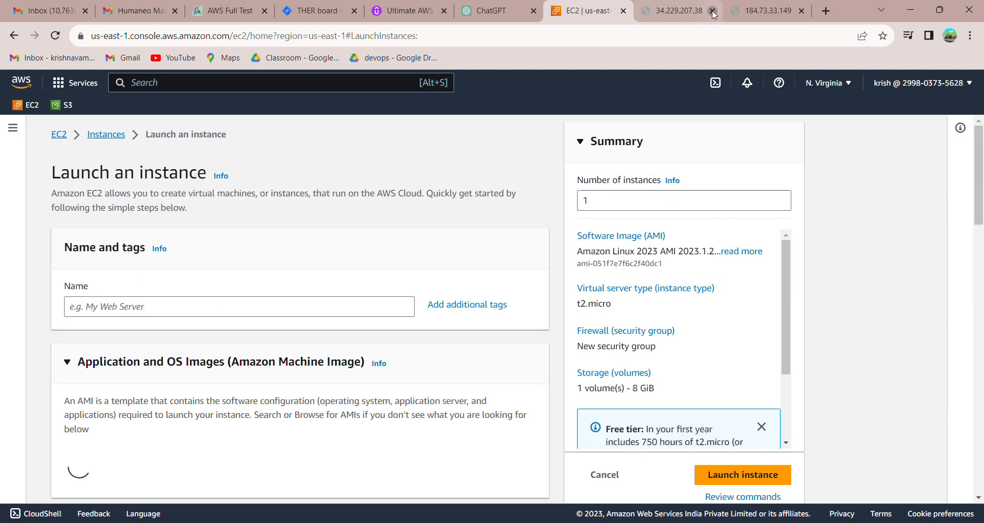
pyautogui.click(712, 11)
pyautogui.click(713, 11)
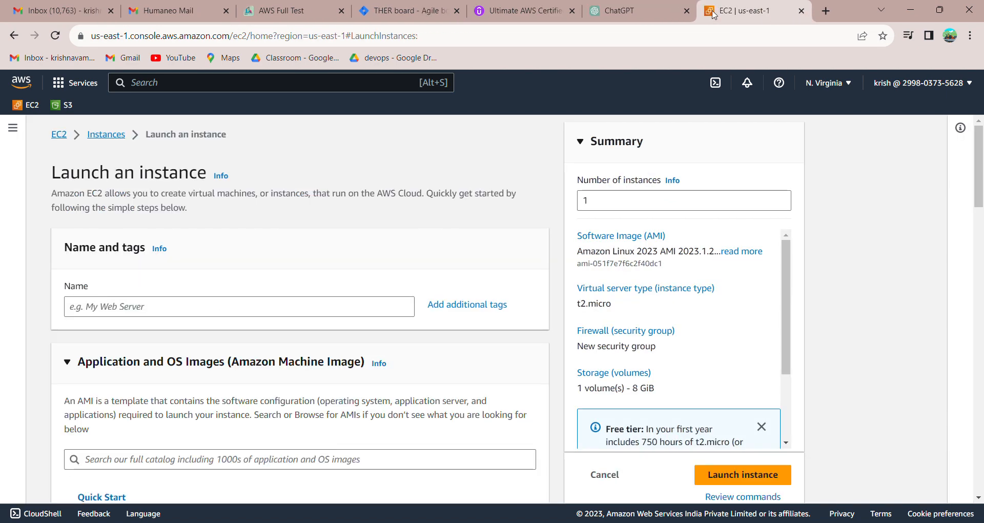
# Step: Name the new instance 2-instance and choose the Ubuntu Server 22.04 LTS image for it
pyautogui.click(130, 307)
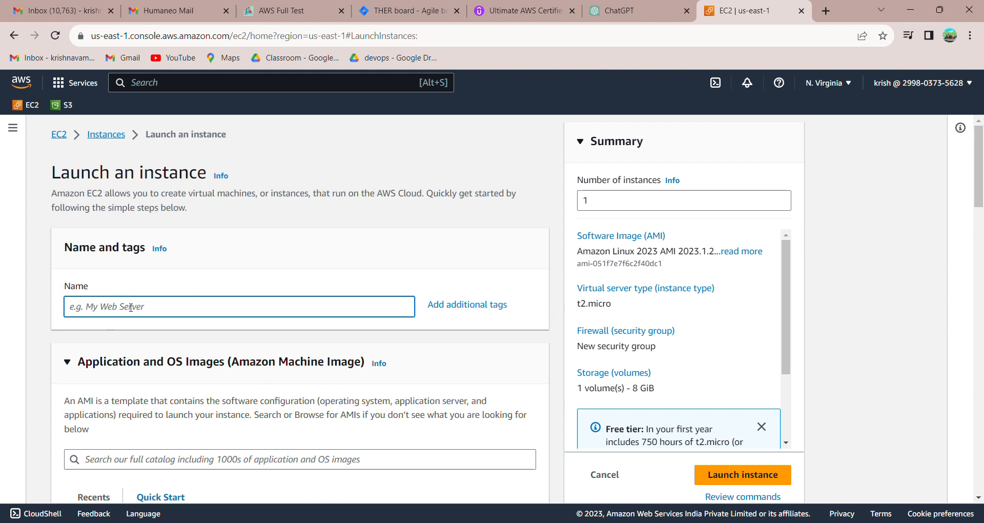
pyautogui.write('instance')
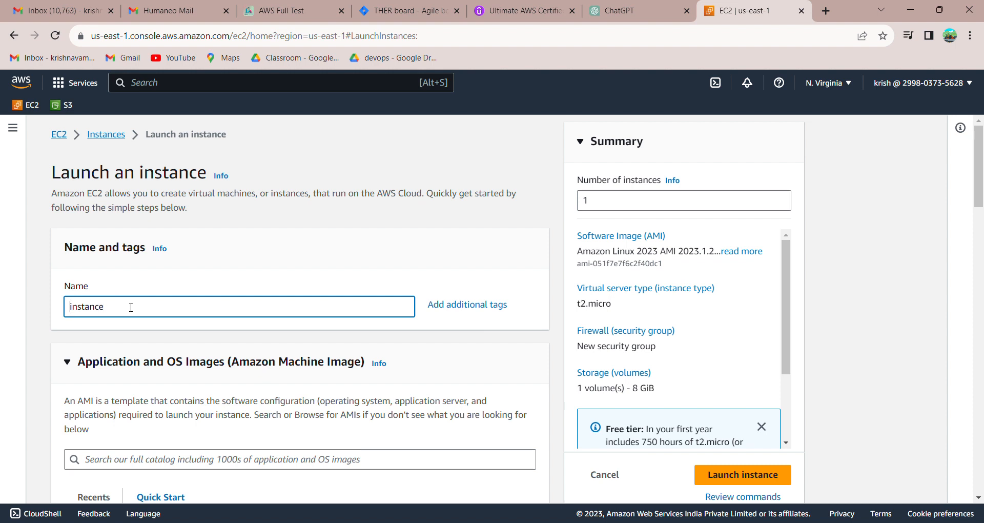
pyautogui.press('Home')
pyautogui.write('2-')
pyautogui.scroll(-5, 158, 338)
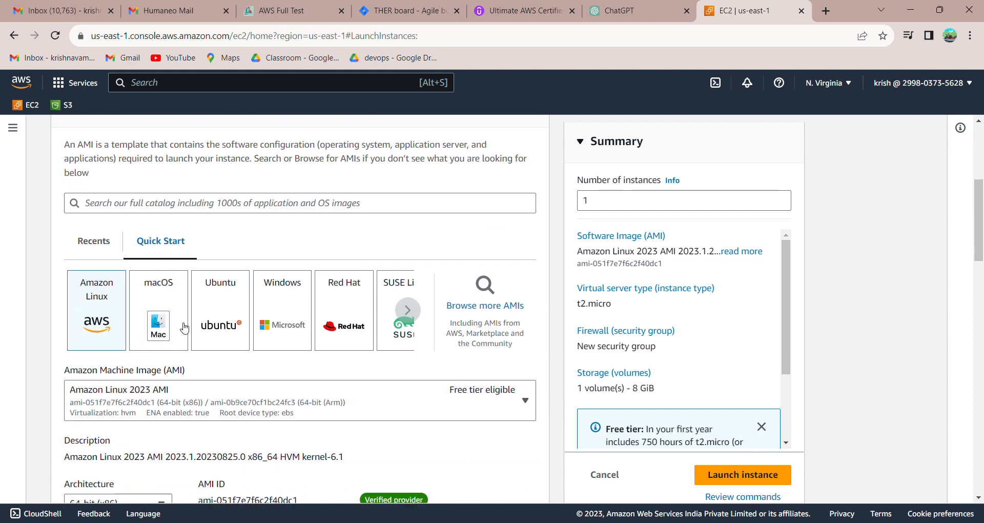
pyautogui.click(223, 338)
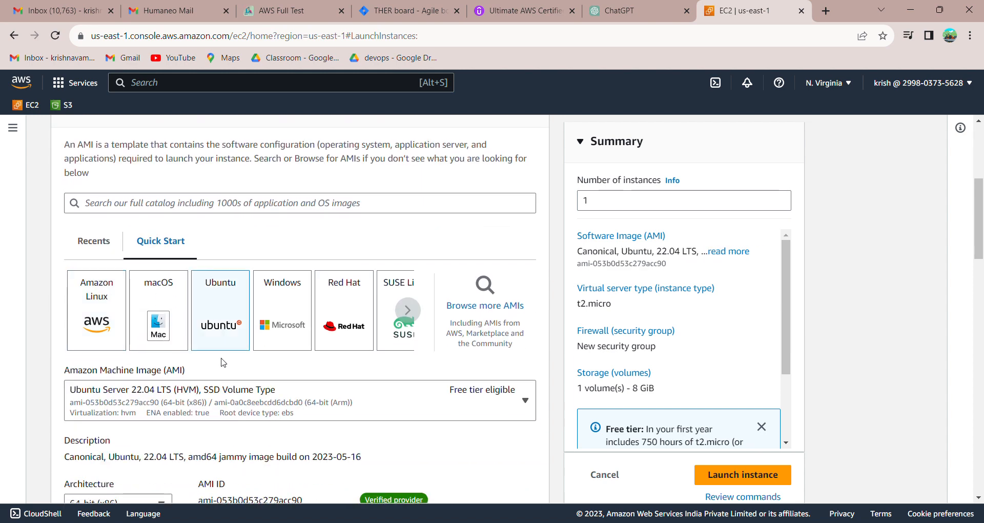
# Step: Select the aws-sshkeys key pair for 2-instance
pyautogui.scroll(-10, 251, 379)
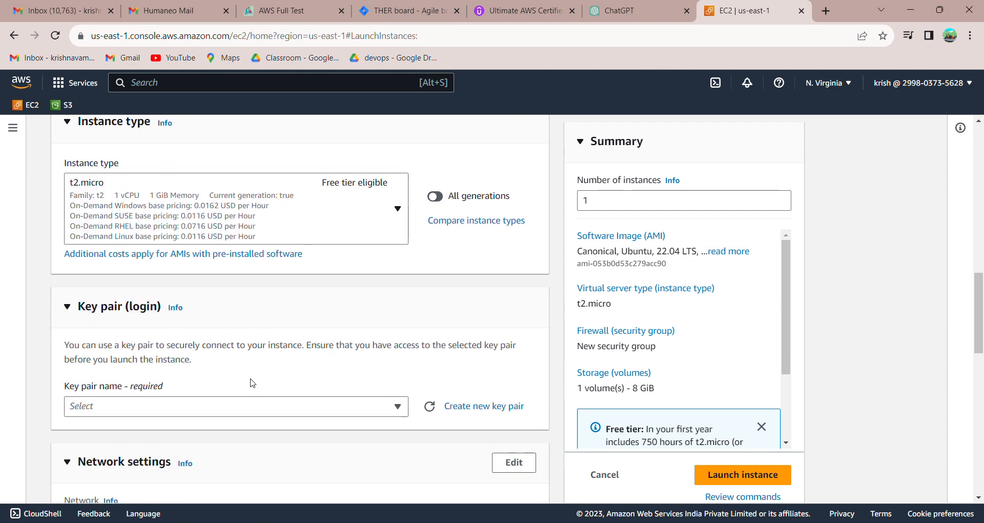
pyautogui.click(248, 355)
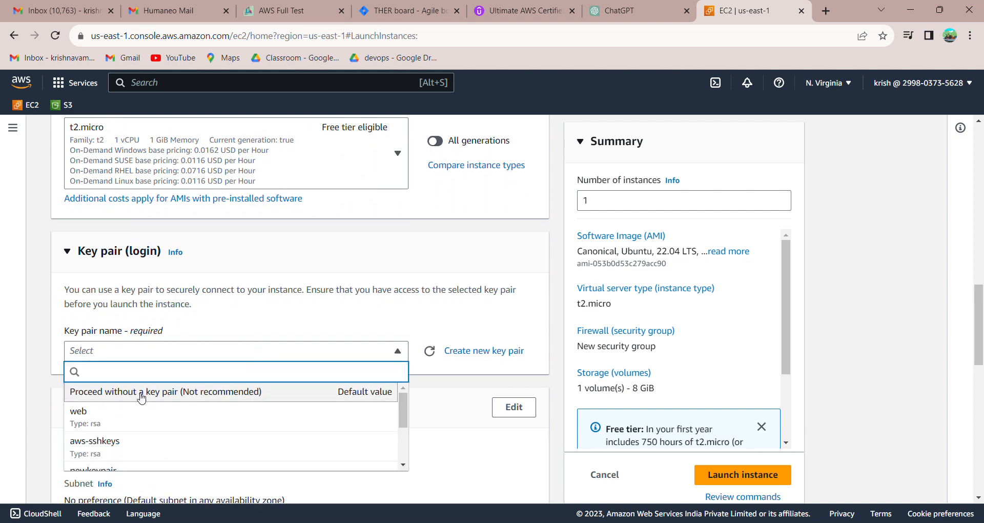
pyautogui.click(134, 447)
# Step: Give 2-instance the same user data script, installing git wget unzip curl tree and apache2 and writing the Hello World hostname page to /var/www/html/index.html
pyautogui.scroll(-6, 57, 411)
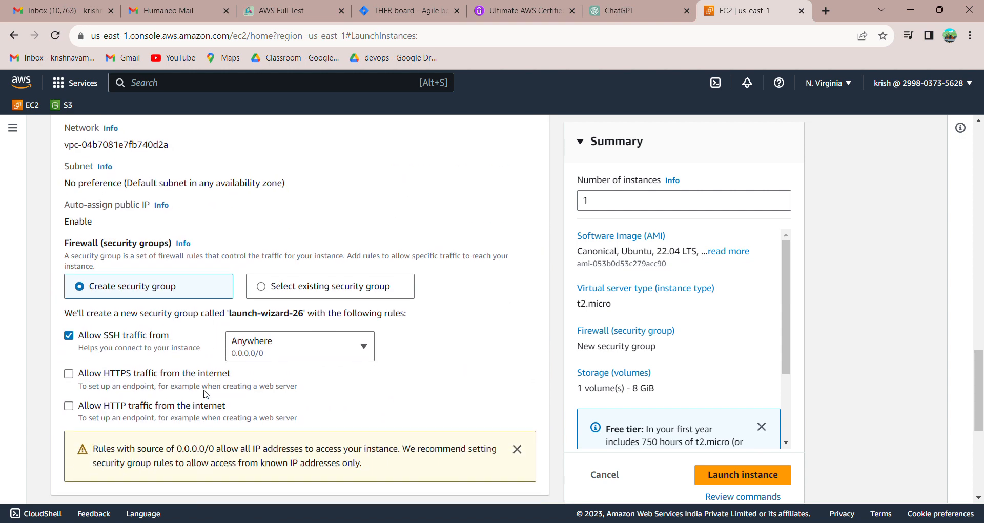
pyautogui.scroll(-5, 67, 410)
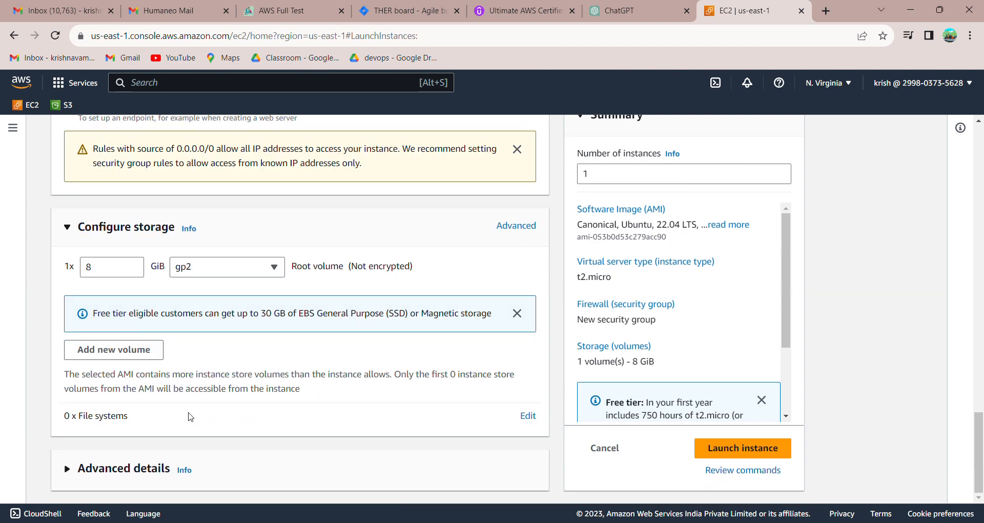
pyautogui.scroll(-15, 169, 412)
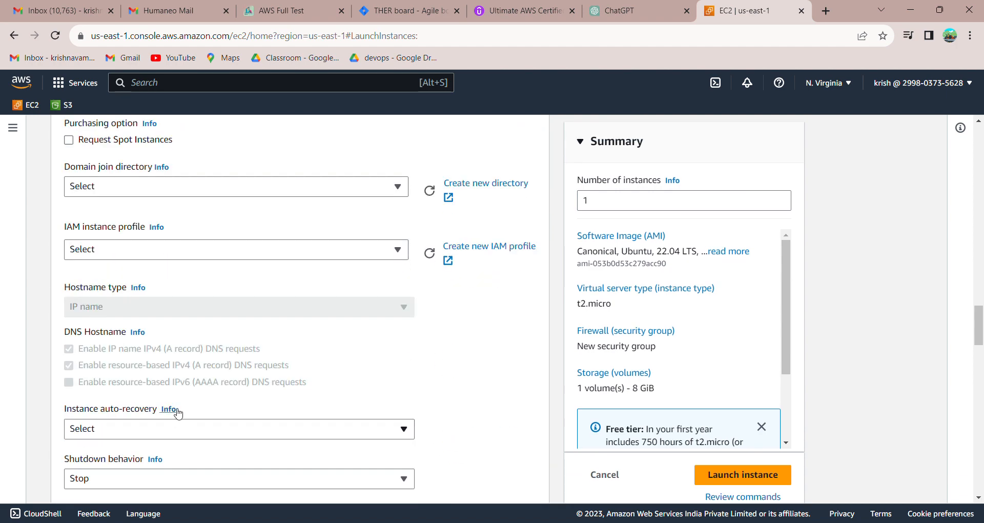
pyautogui.scroll(-10, 187, 410)
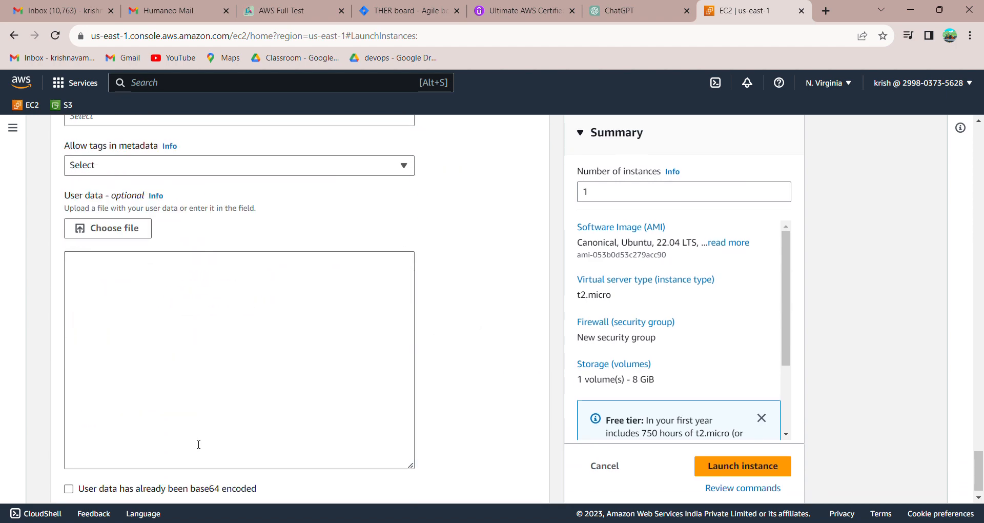
pyautogui.click(203, 366)
pyautogui.write('#!/bin/bash sudo su apt update apt install git wget unzip curl tree -y apt install apache2 -y echo "<h1>Hello World from $(hostname -f)</h1>" > /var/www/html/index.html')
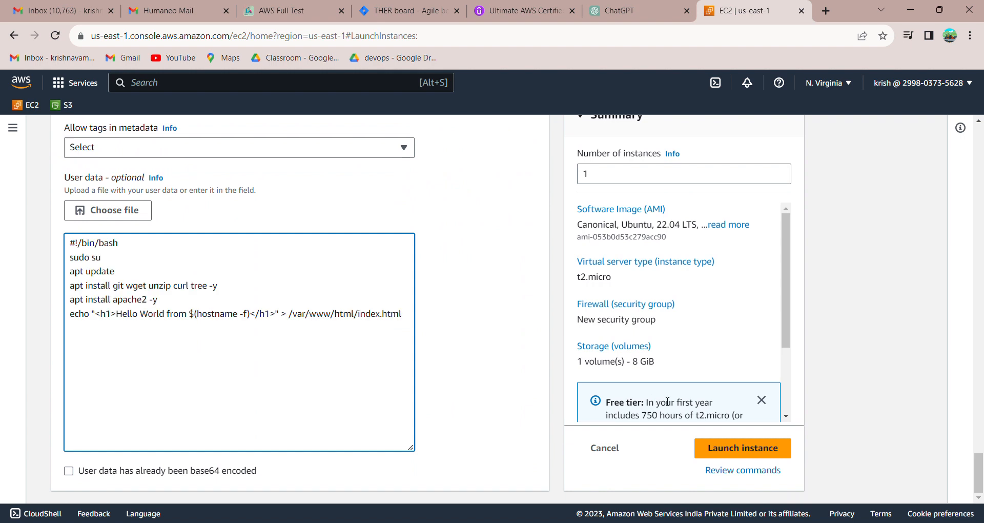
# Step: Launch 2-instance and open the list of all instances
pyautogui.click(720, 444)
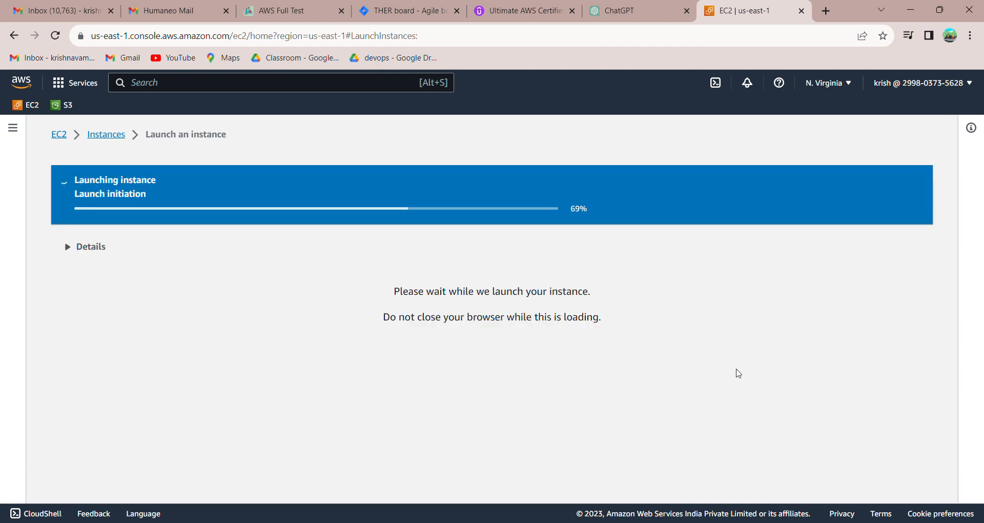
pyautogui.scroll(-5, 769, 436)
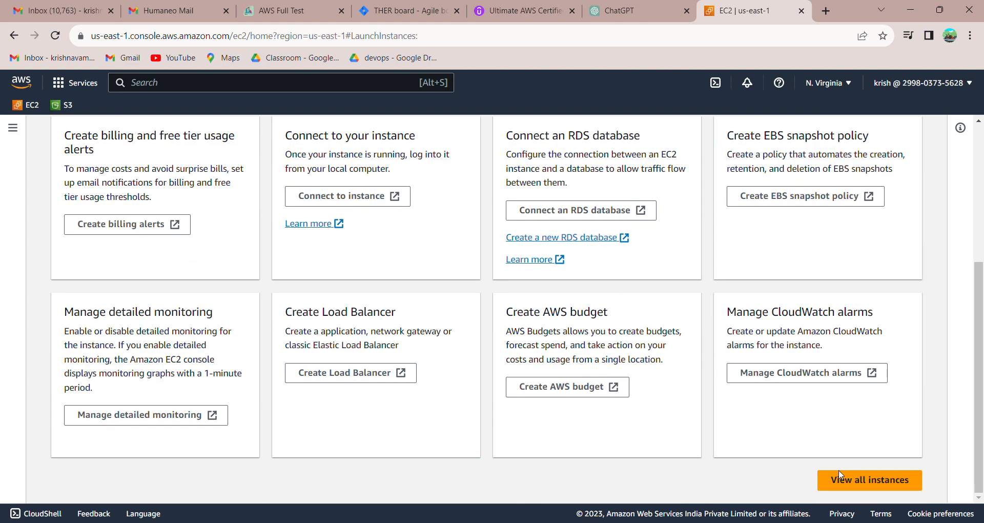
pyautogui.click(848, 479)
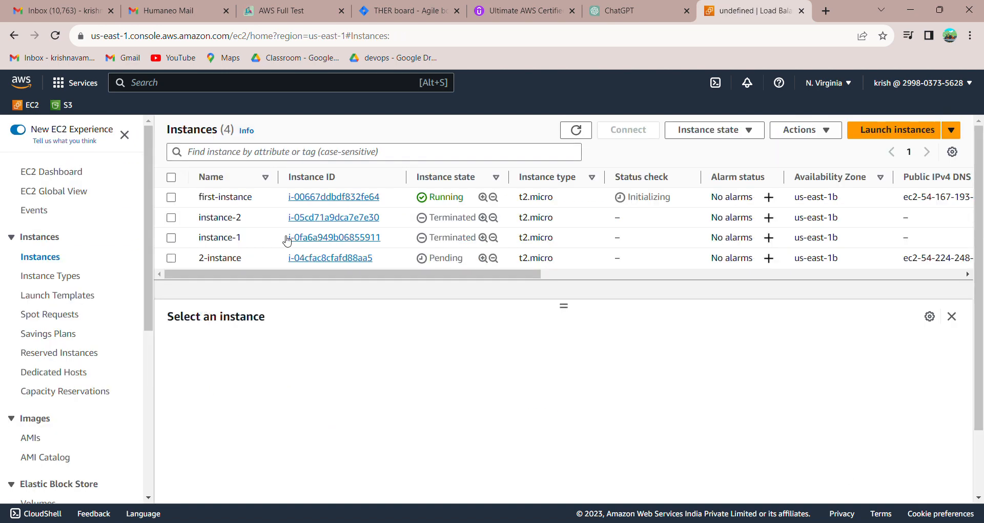
# Step: View the details of first-instance and refresh the instances list to check the launch states
pyautogui.click(172, 197)
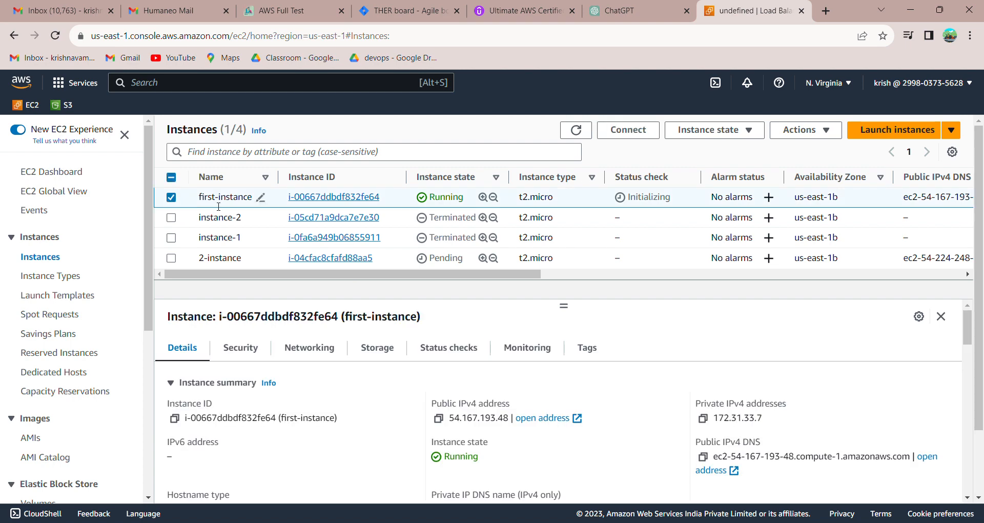
pyautogui.click(576, 134)
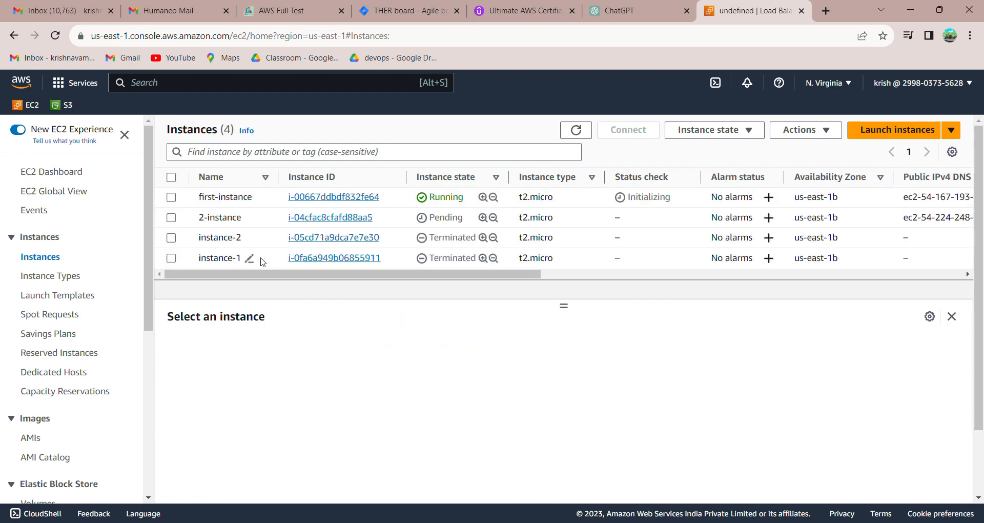
# Step: Copy first-instance's public IPv4 address and open it in a new browser tab
pyautogui.click(172, 197)
pyautogui.click(439, 419)
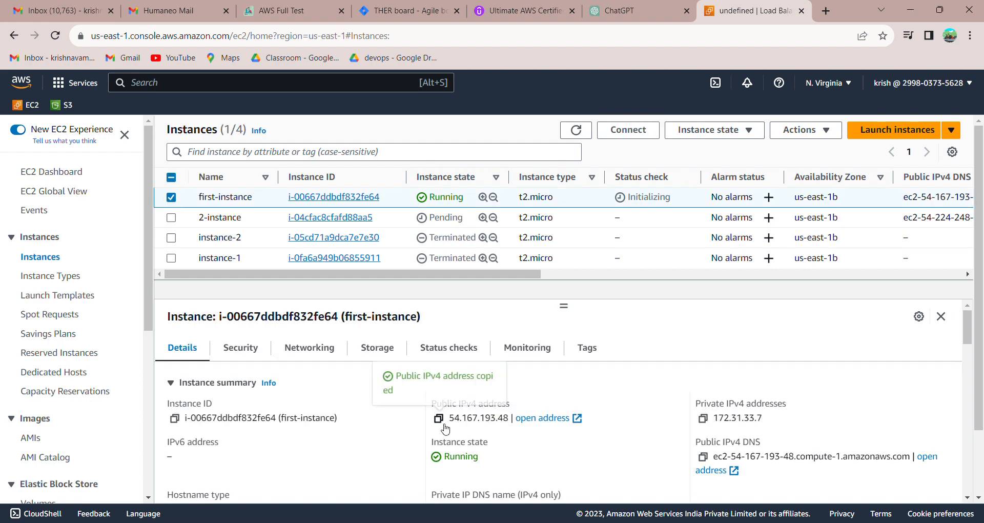
pyautogui.click(825, 10)
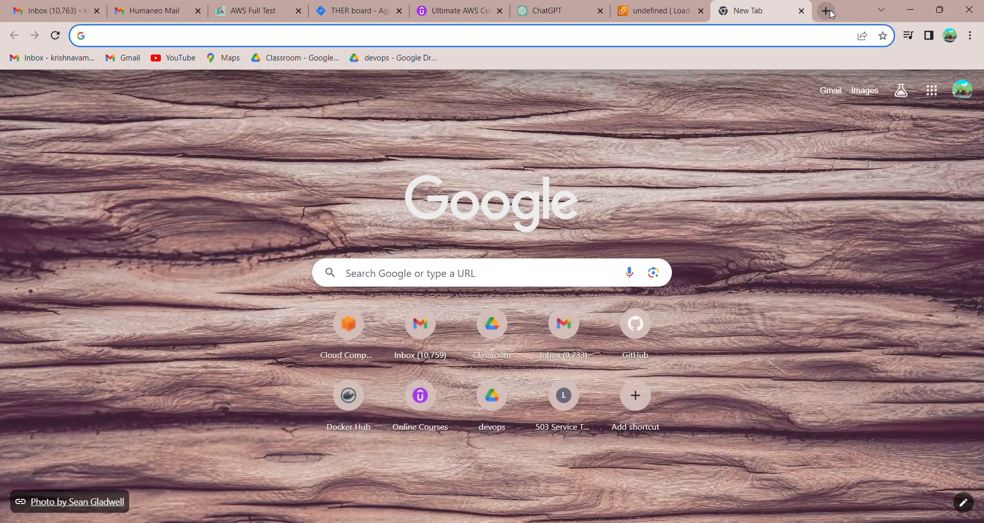
pyautogui.hotkey('ctrl', 'v')
pyautogui.press('Return')
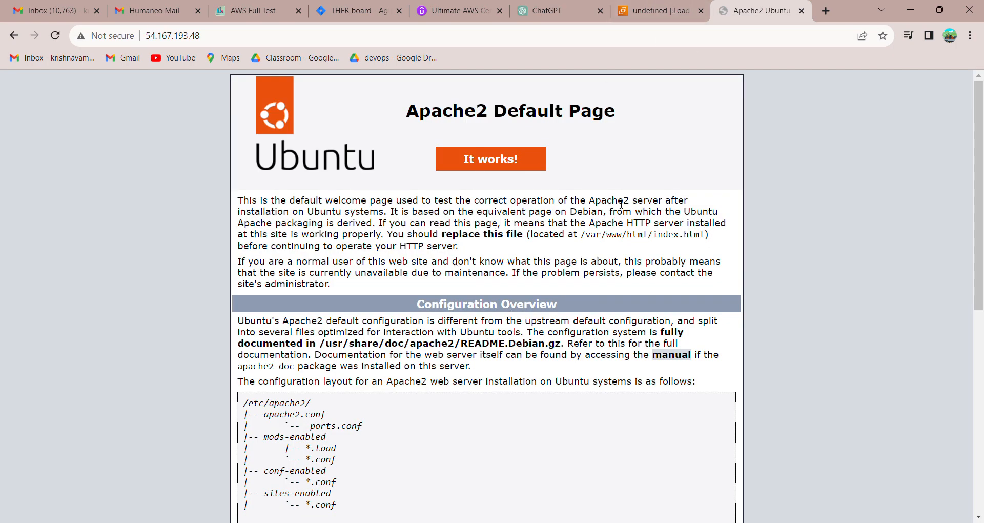
# Step: Select only 2-instance in the instances list, copy its public IPv4 address and open it in another new browser tab
pyautogui.click(658, 11)
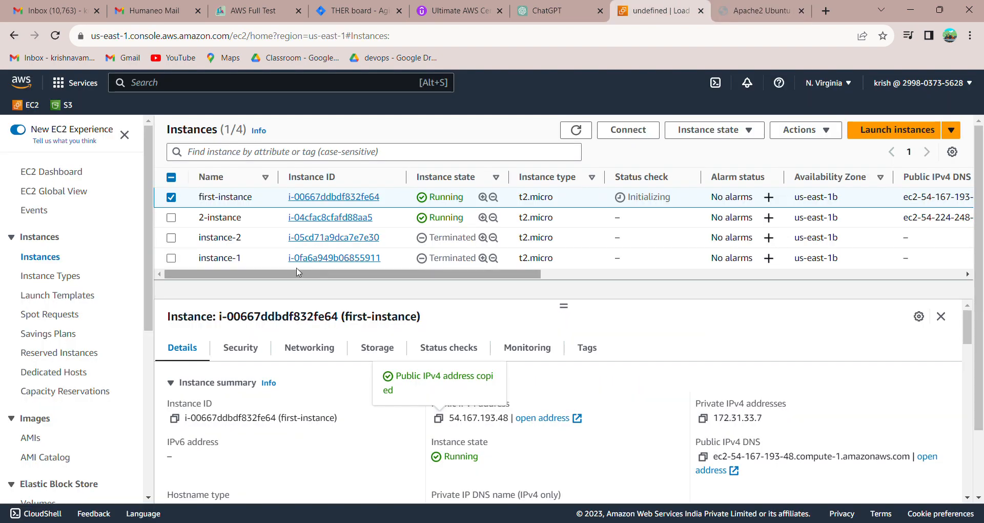
pyautogui.click(171, 217)
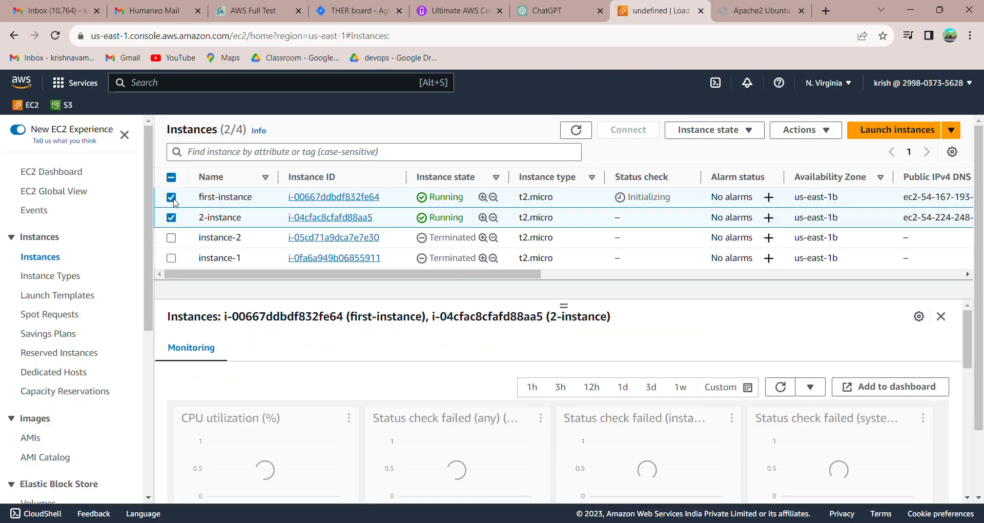
pyautogui.click(171, 196)
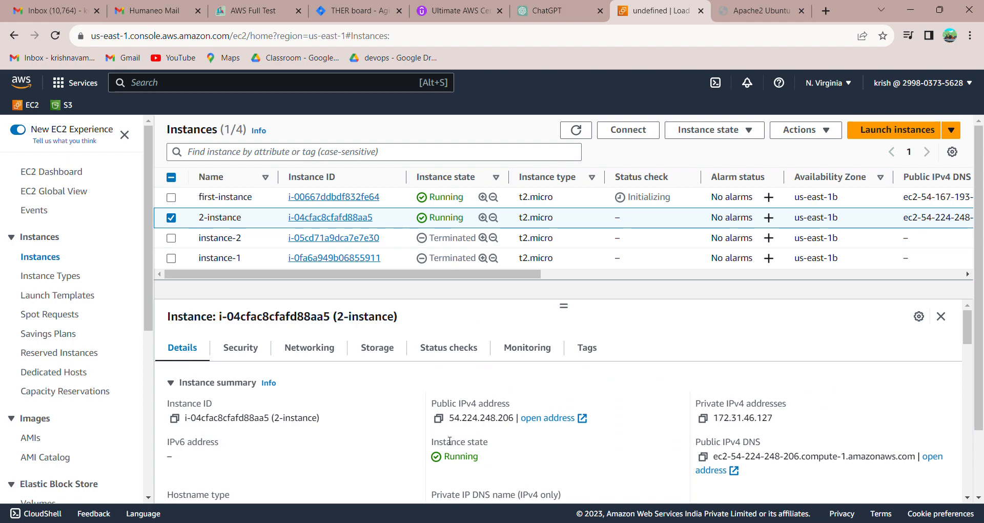
pyautogui.click(438, 418)
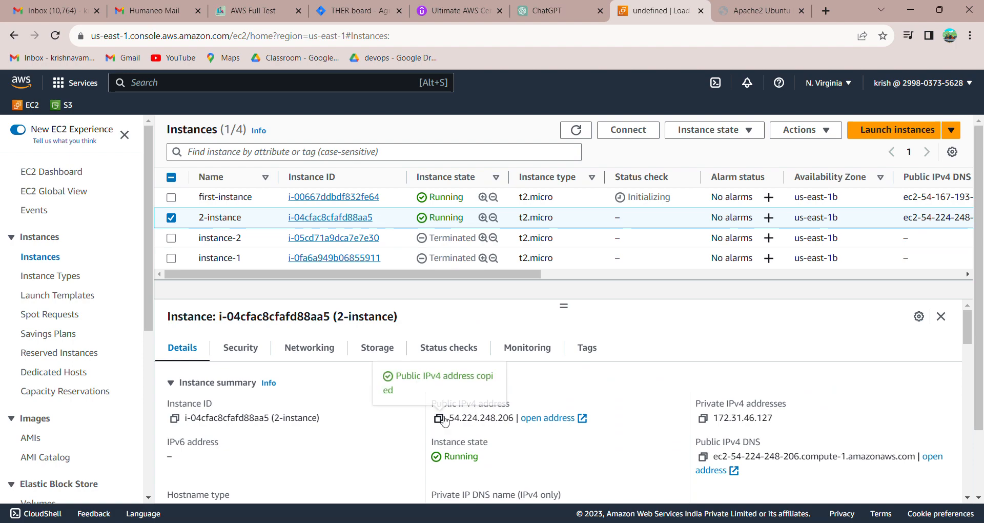
pyautogui.click(825, 11)
pyautogui.hotkey('ctrl', 'v')
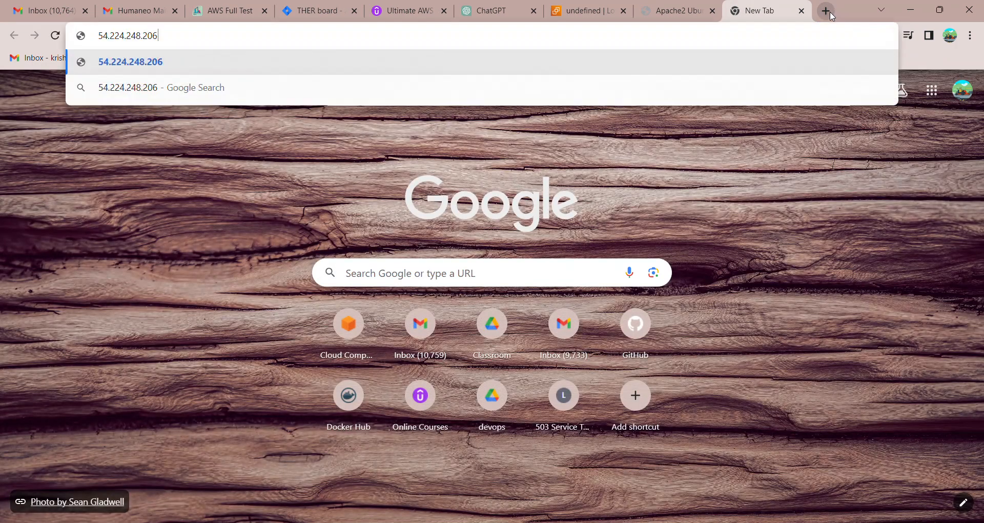
pyautogui.press('Return')
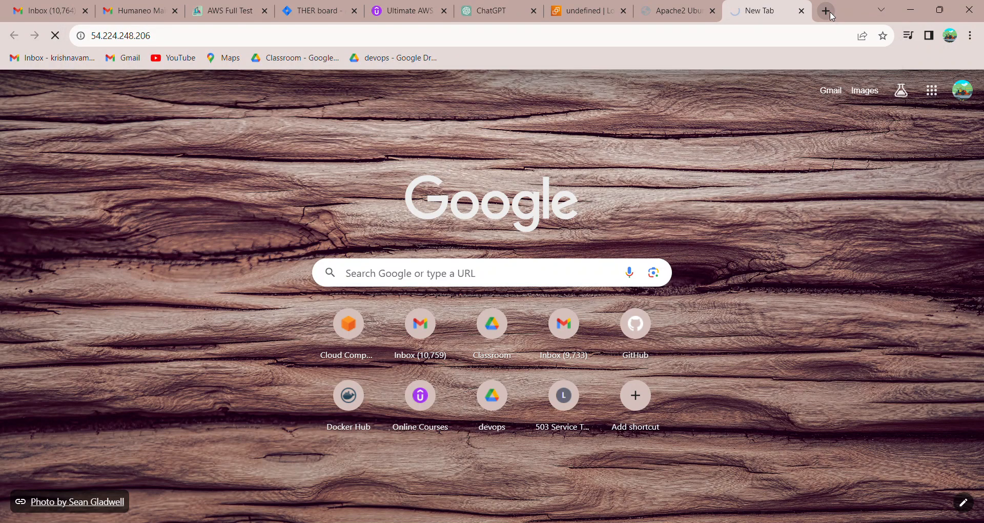
# Step: Reload the web pages of first-instance and 2-instance to check whether each serves the Hello World page
pyautogui.click(660, 15)
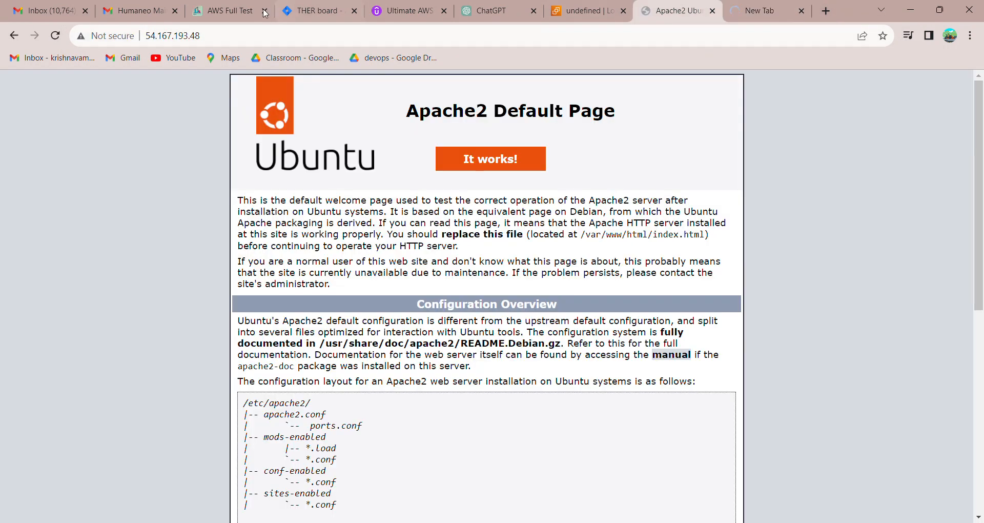
pyautogui.click(55, 35)
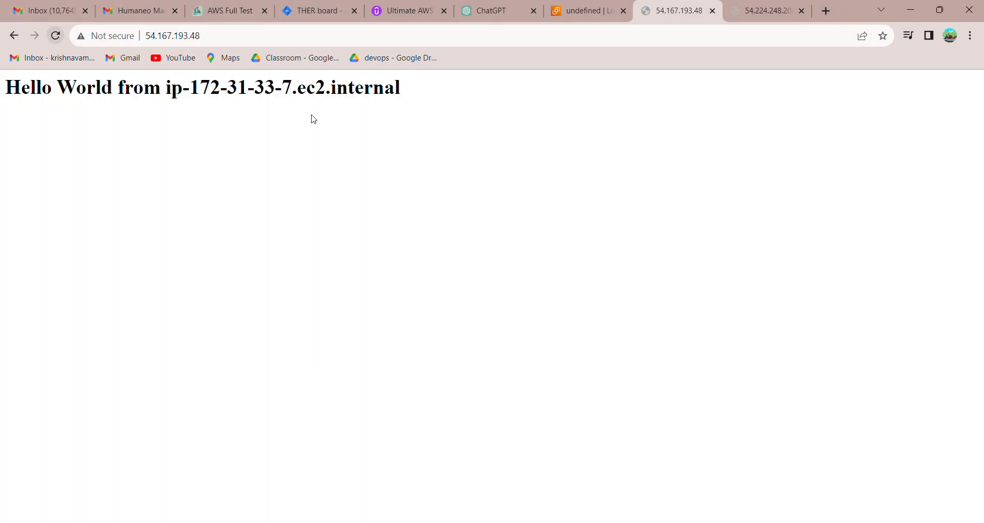
pyautogui.click(762, 6)
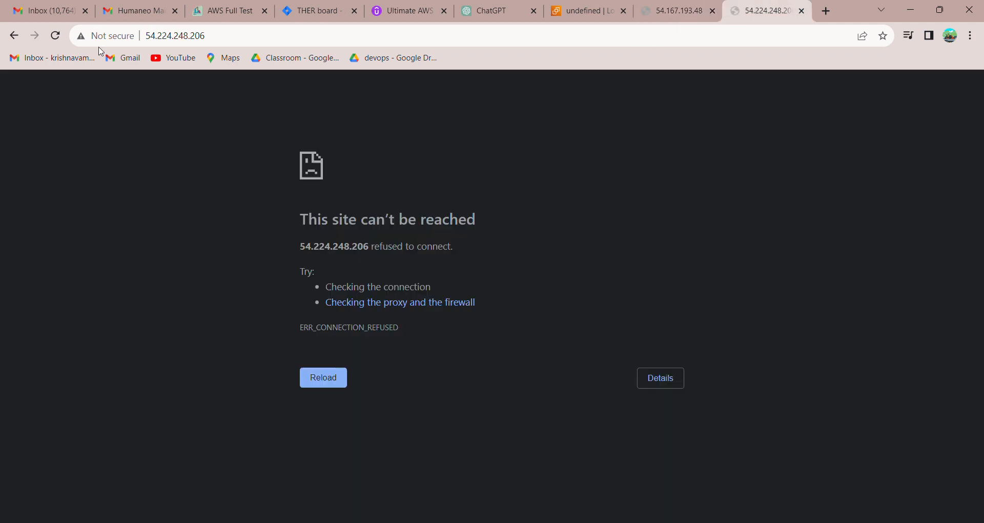
pyautogui.click(54, 35)
pyautogui.click(55, 35)
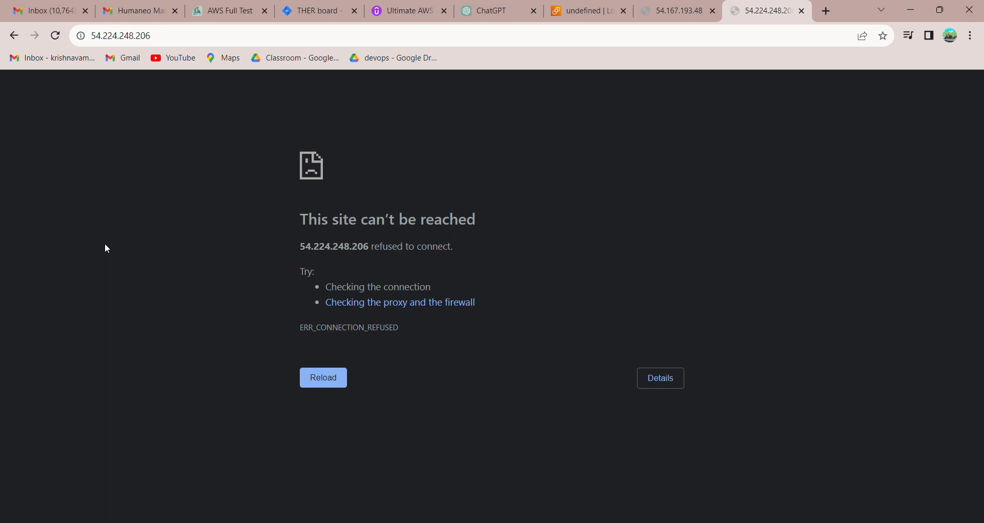
pyautogui.press('F5')
pyautogui.click(317, 377)
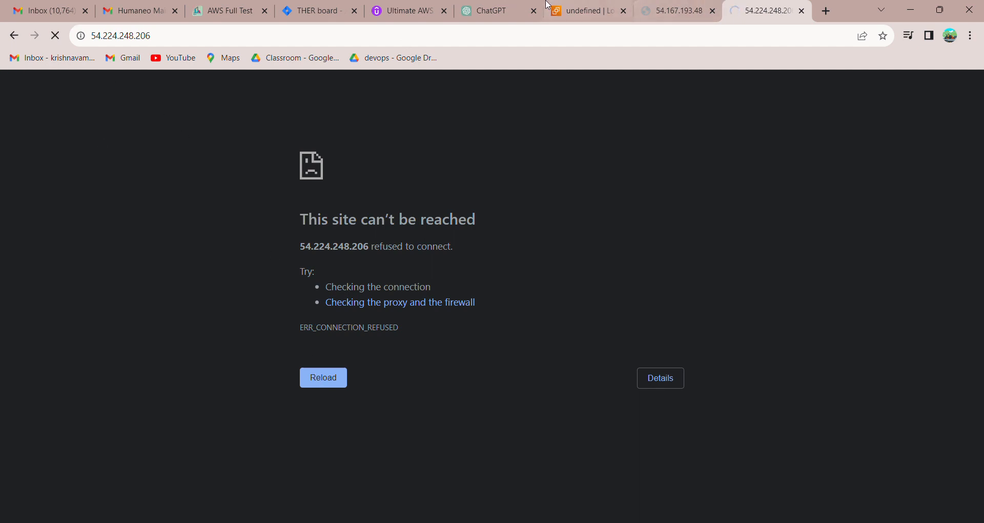
# Step: Return to the EC2 instances list and refresh it to check the status checks of both instances
pyautogui.click(593, 10)
pyautogui.click(576, 130)
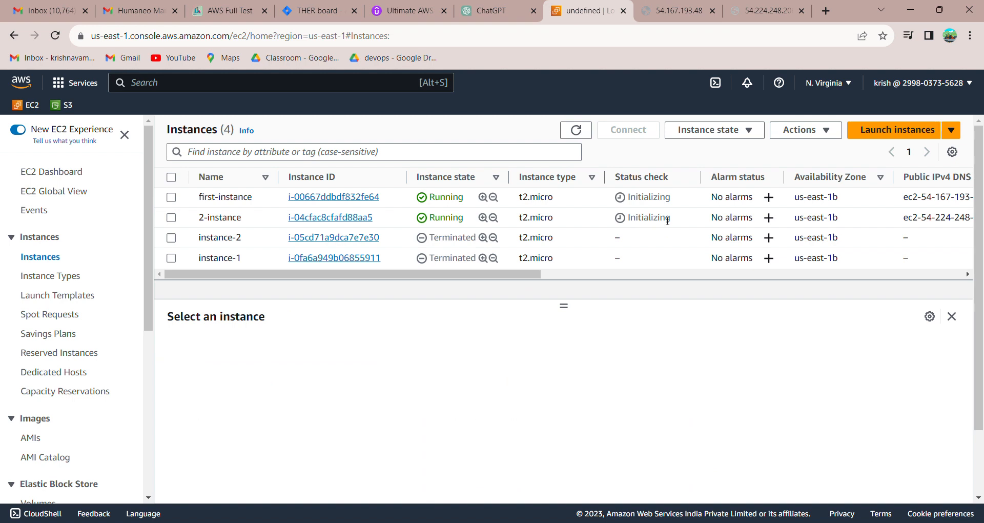
pyautogui.click(575, 130)
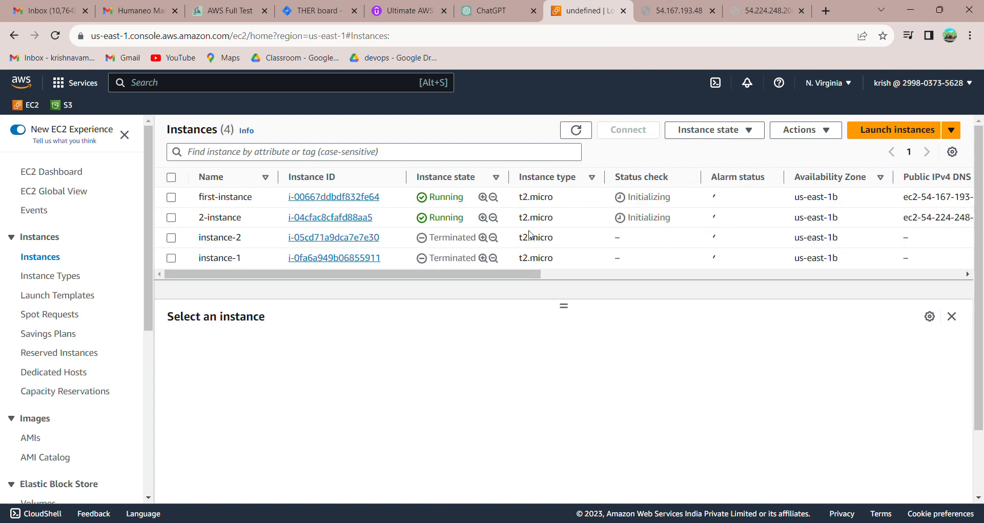
# Step: Recheck the web pages of first-instance and 2-instance in their browser tabs
pyautogui.click(736, 6)
pyautogui.click(660, 5)
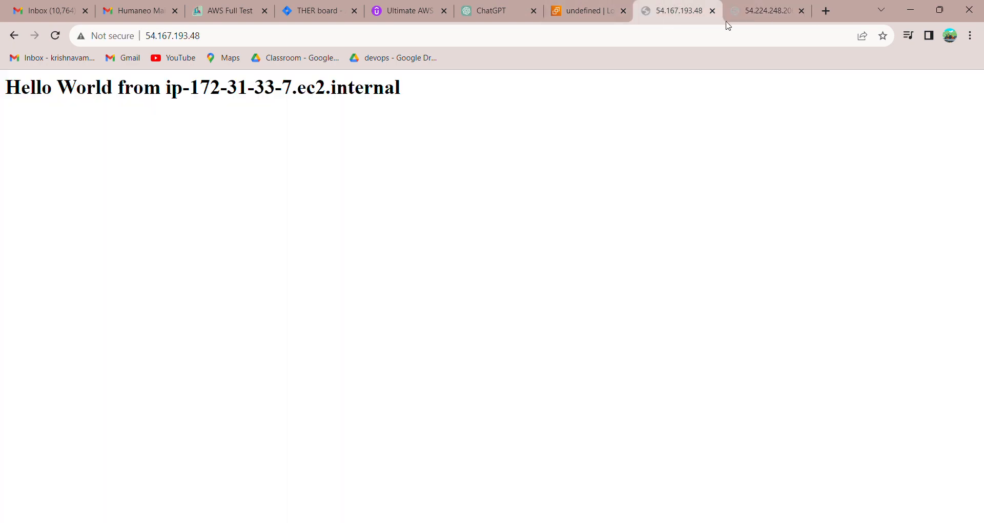
pyautogui.click(759, 12)
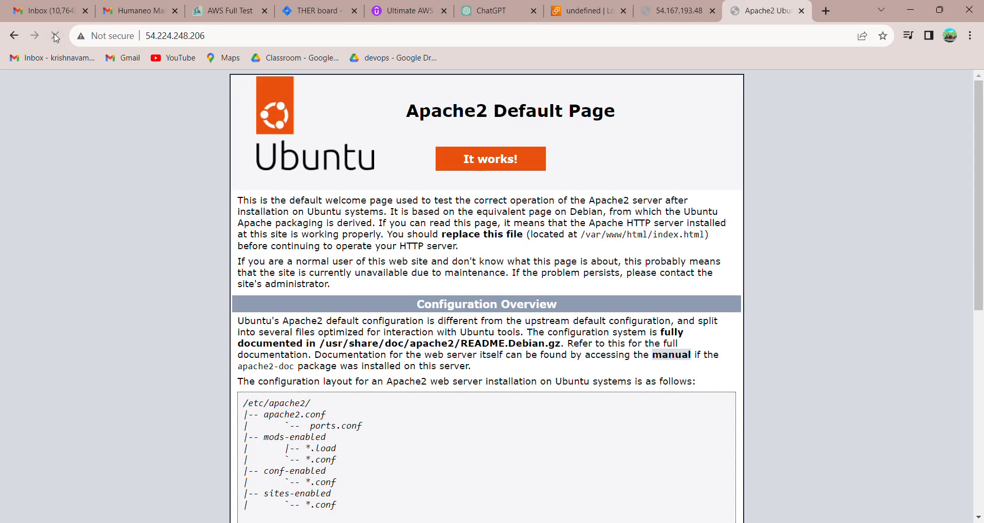
pyautogui.click(672, 10)
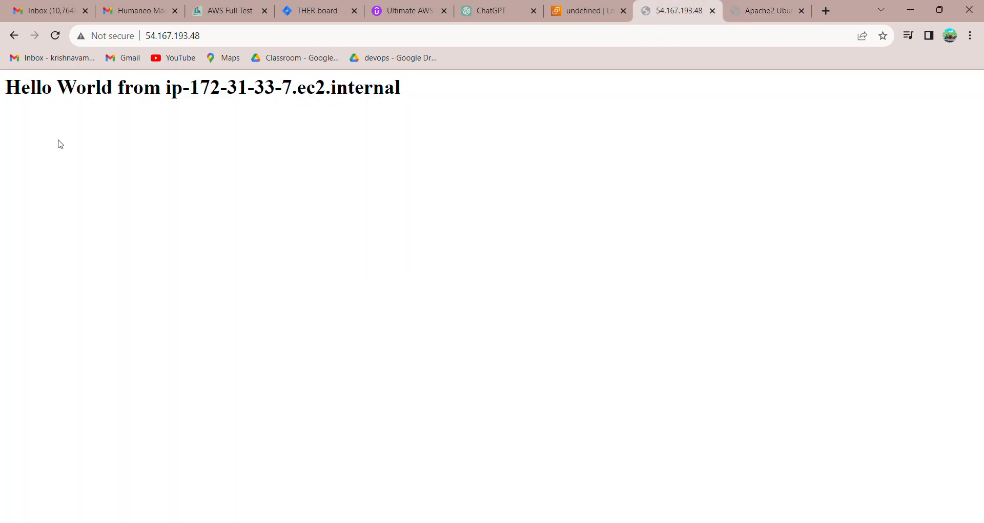
# Step: Go from the EC2 console's instances list to the load balancers page and start creating a load balancer
pyautogui.click(554, 12)
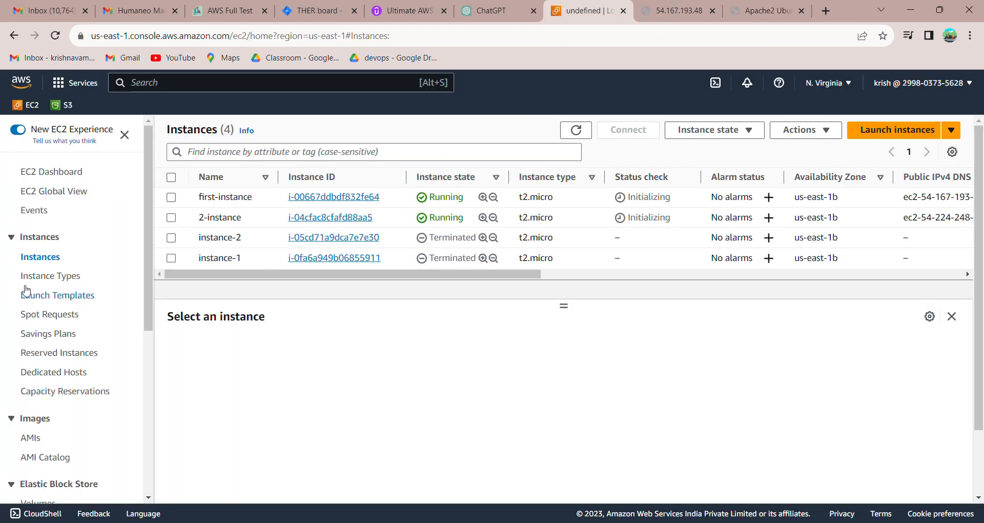
pyautogui.scroll(-6, 36, 296)
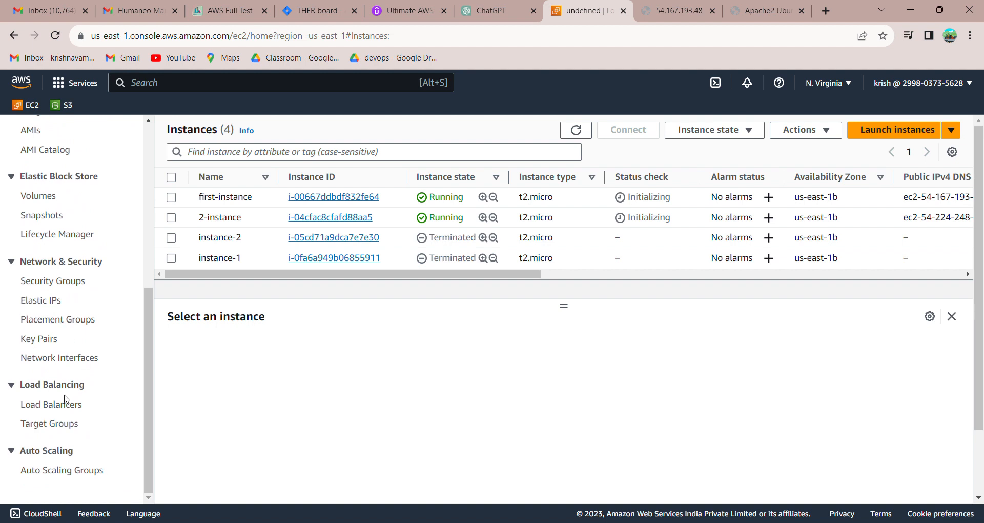
pyautogui.click(50, 406)
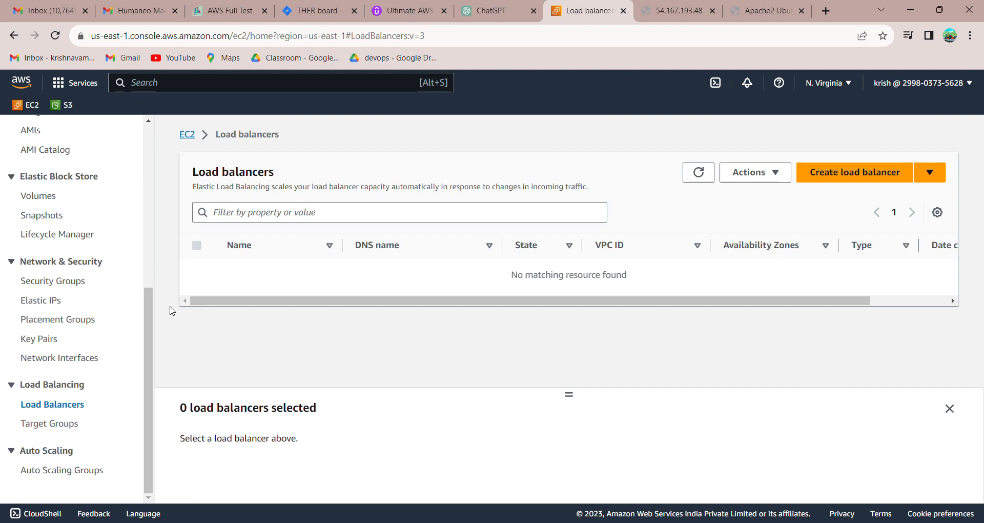
pyautogui.click(853, 173)
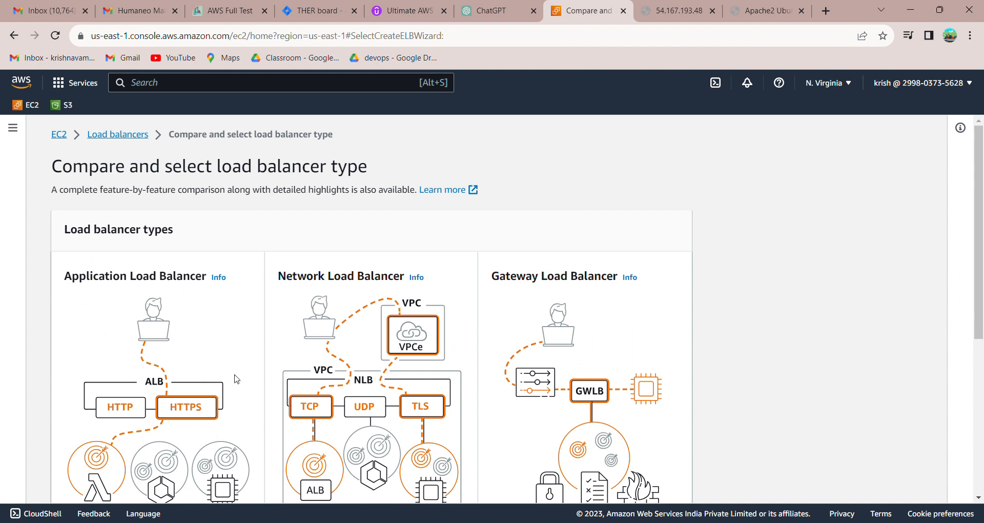
# Step: Compare the load balancer types and choose to create an Application Load Balancer
pyautogui.scroll(-2, 255, 354)
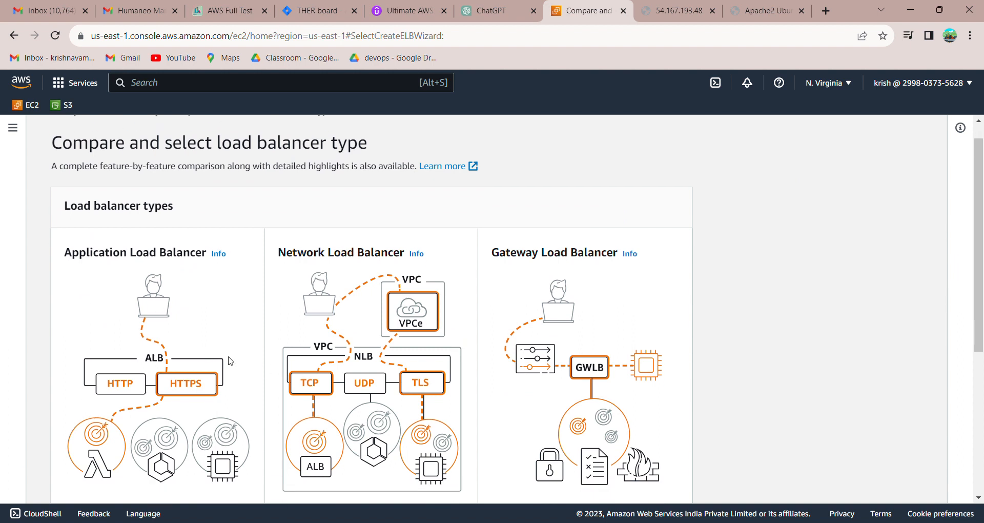
pyautogui.scroll(-2, 261, 416)
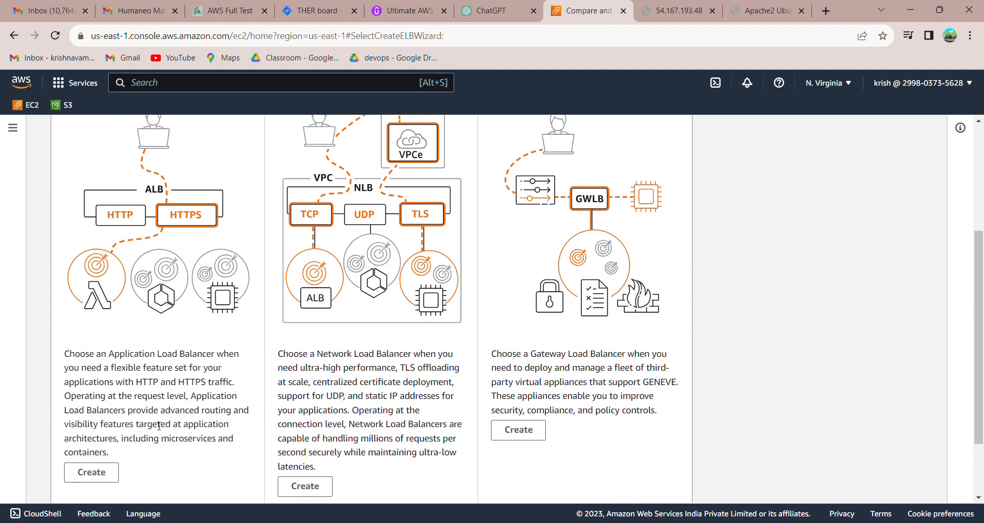
pyautogui.scroll(3, 222, 465)
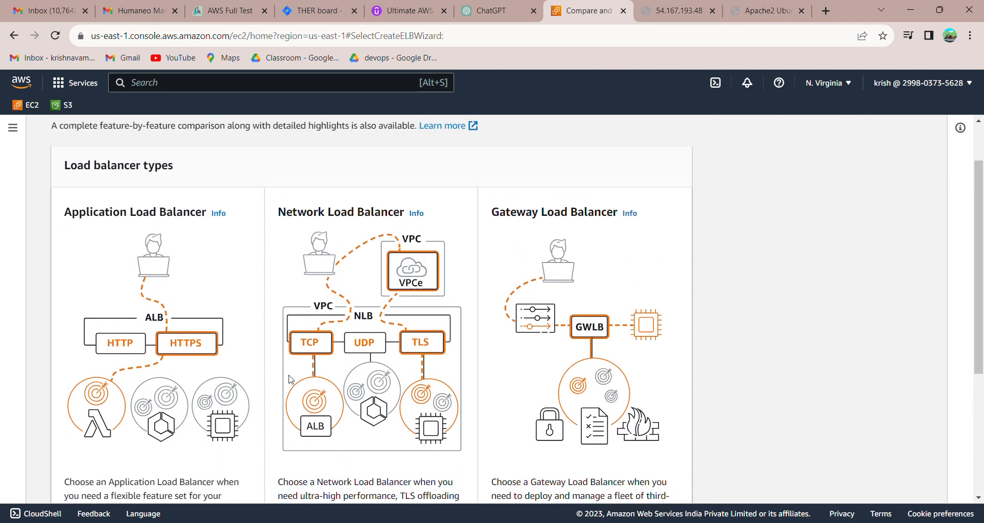
pyautogui.scroll(-3, 158, 374)
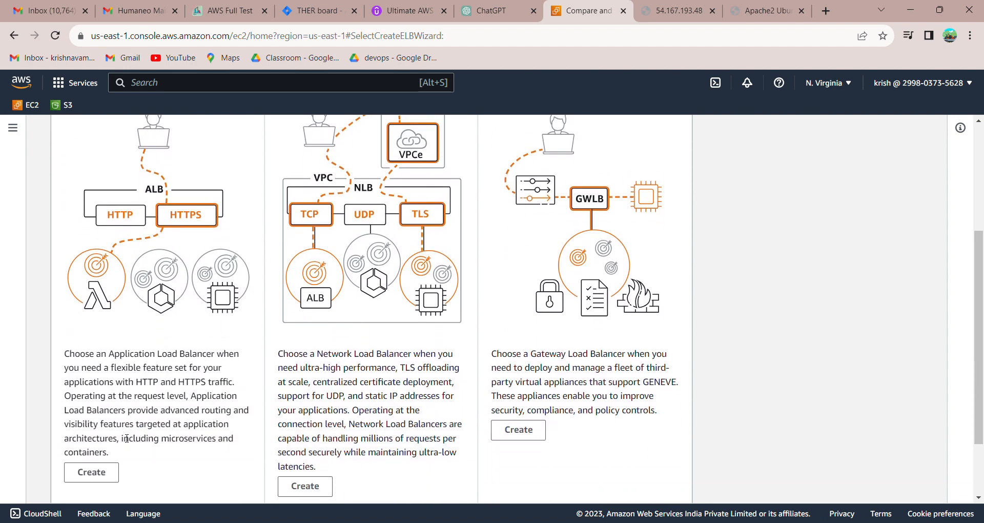
pyautogui.click(87, 472)
# Step: Name the load balancer loadbalancer-Demo in its basic configuration
pyautogui.scroll(-3, 155, 410)
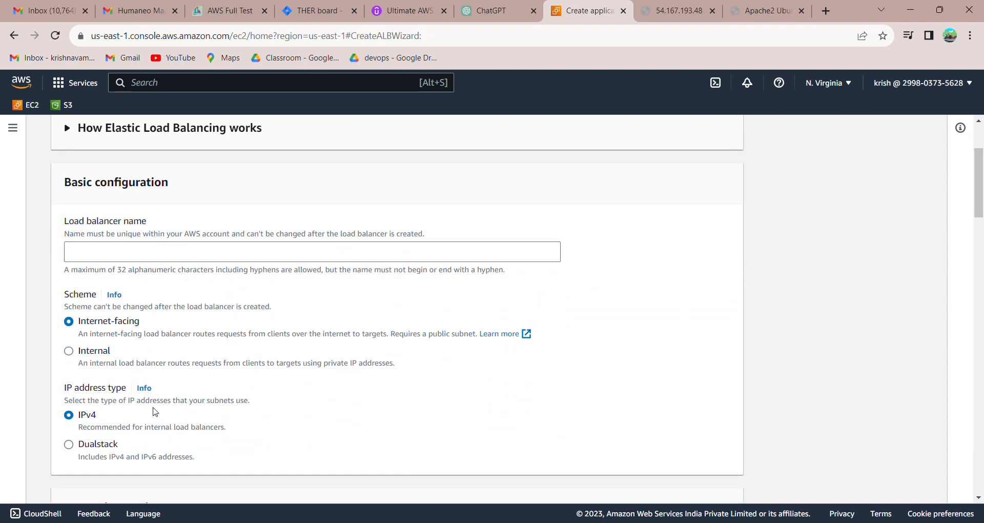
pyautogui.click(148, 254)
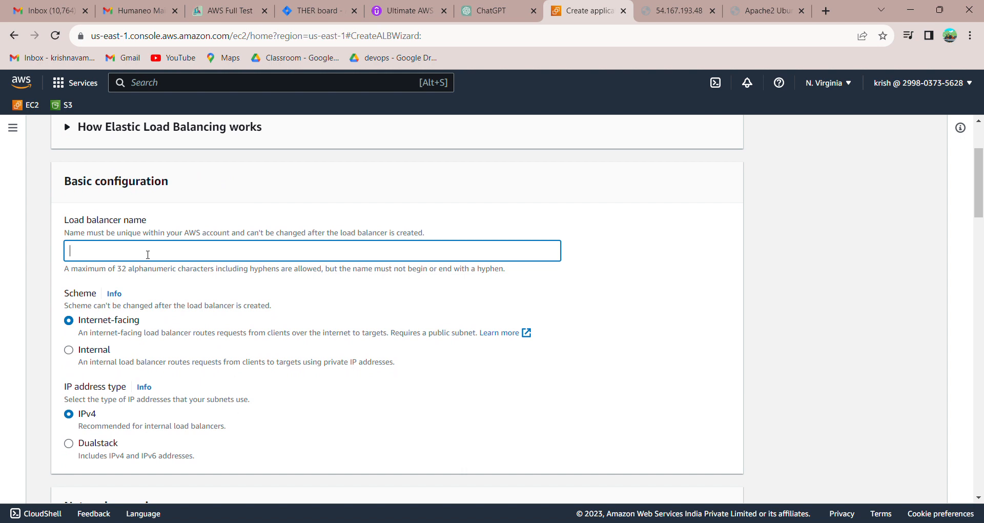
pyautogui.write('loadbalancer-Demo')
# Step: Map the load balancer to all six Availability Zones, us-east-1a through us-east-1f, with their preselected subnets
pyautogui.scroll(-3, 191, 248)
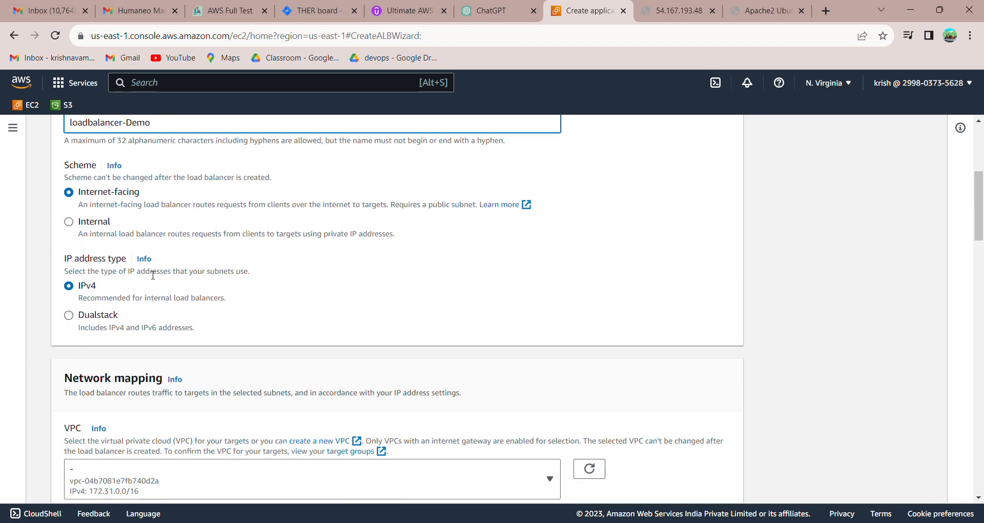
pyautogui.scroll(-3, 146, 307)
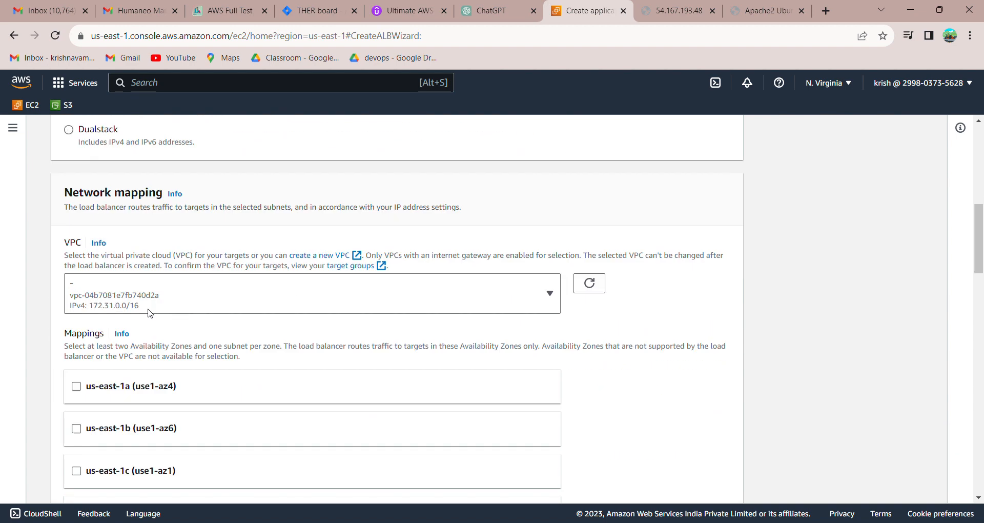
pyautogui.scroll(-3, 97, 407)
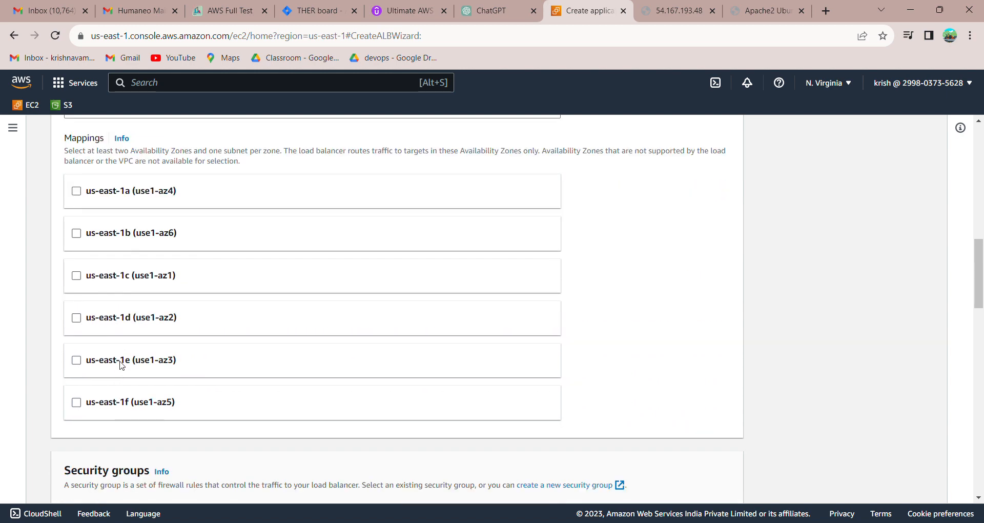
pyautogui.click(77, 399)
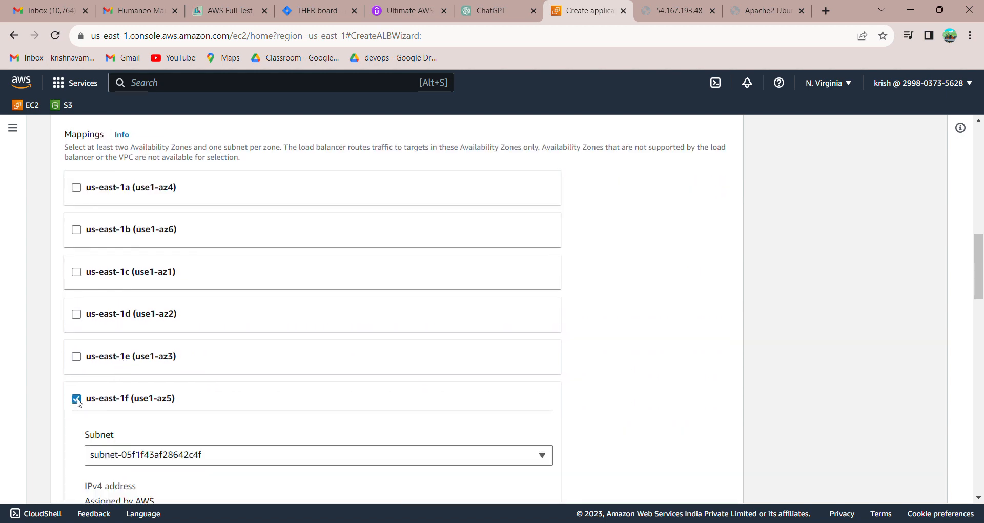
pyautogui.click(76, 357)
pyautogui.click(77, 313)
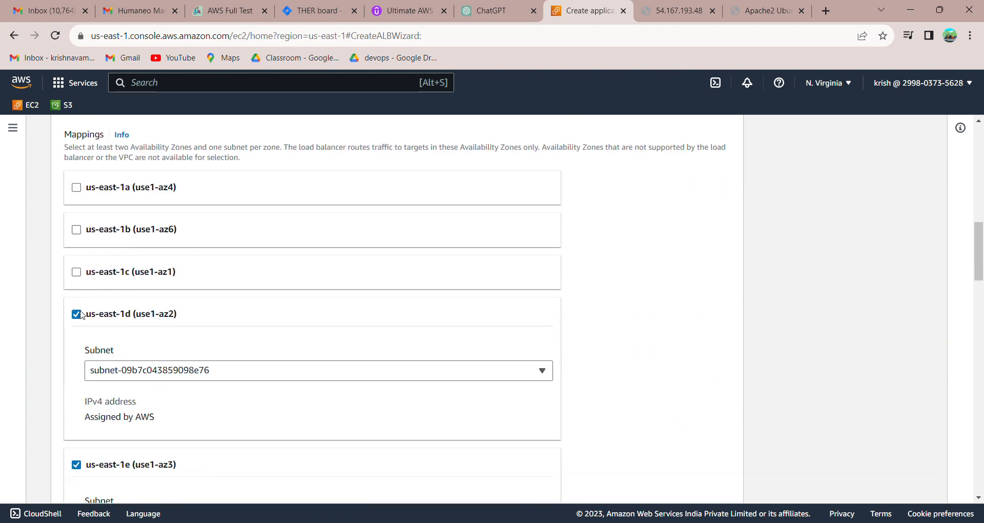
pyautogui.click(77, 271)
pyautogui.click(77, 230)
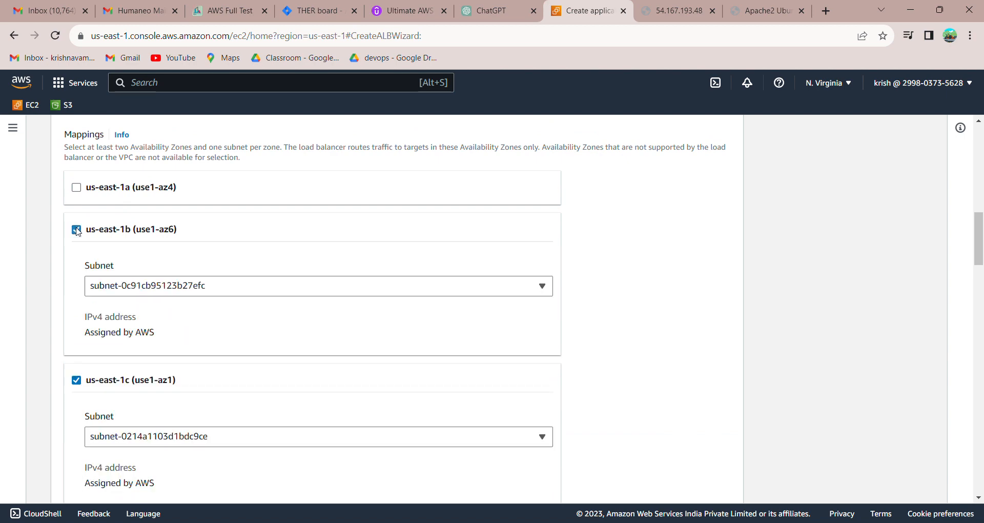
pyautogui.click(77, 187)
# Step: Replace the load balancer's default security group with the existing security group named new
pyautogui.scroll(-10, 270, 367)
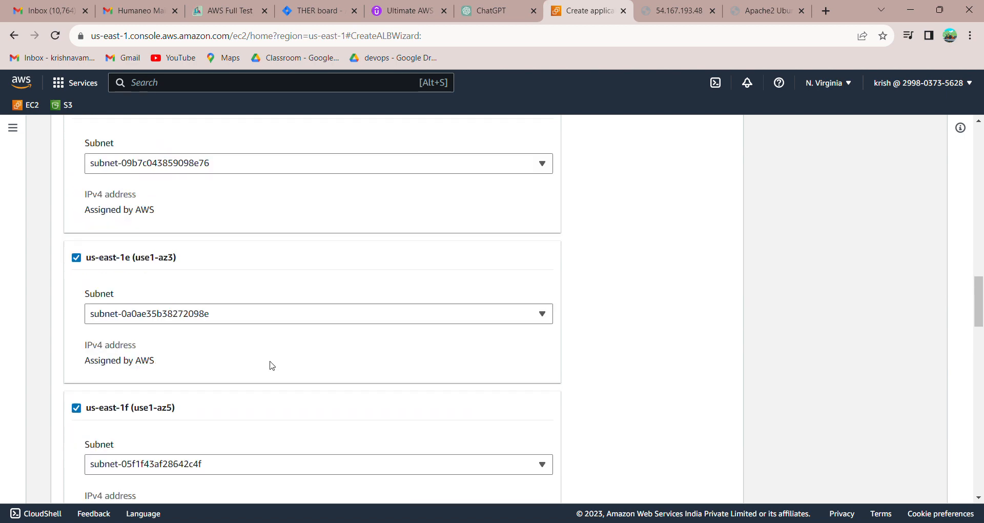
pyautogui.scroll(-6, 270, 366)
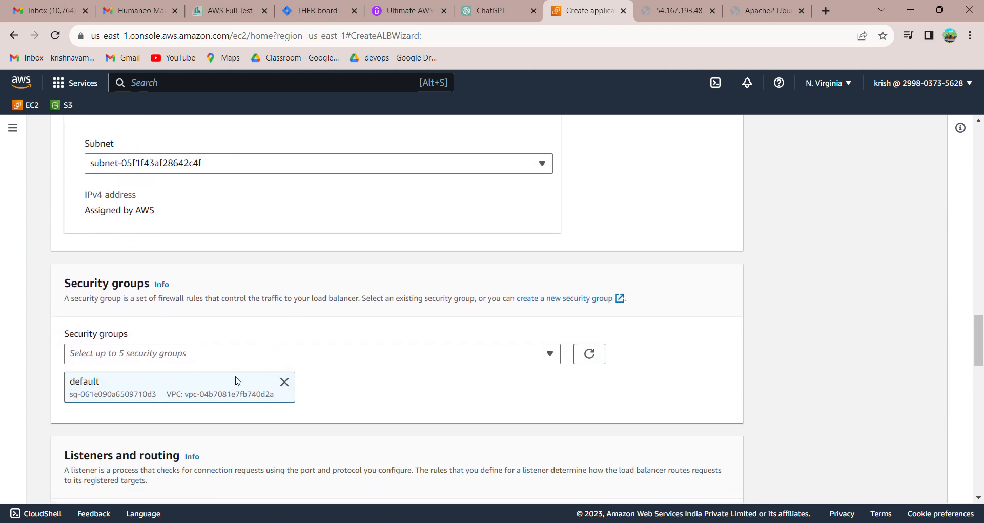
pyautogui.click(285, 382)
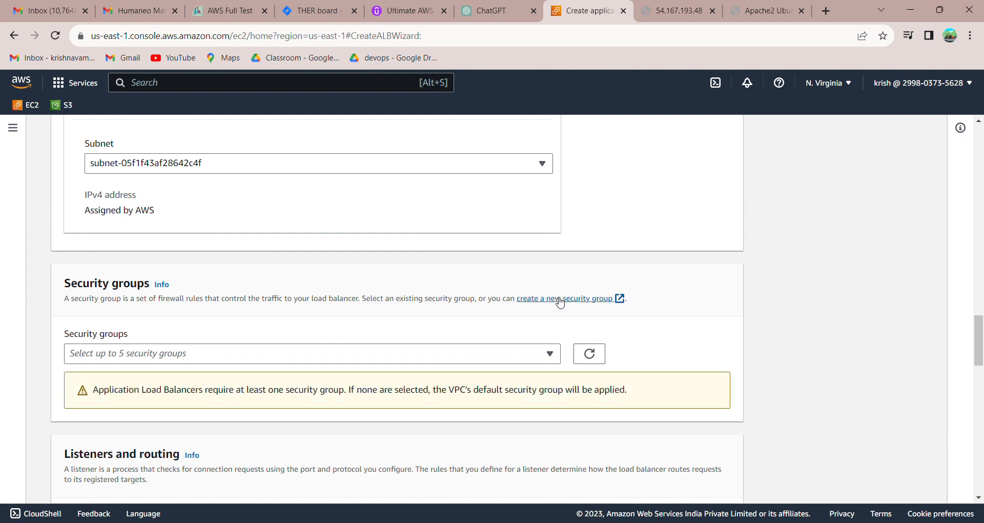
pyautogui.click(550, 353)
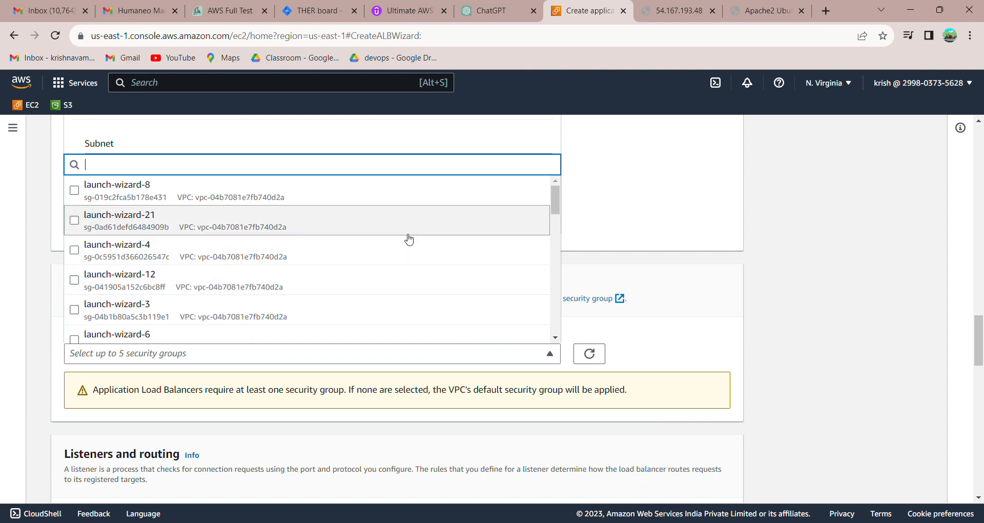
pyautogui.write('new')
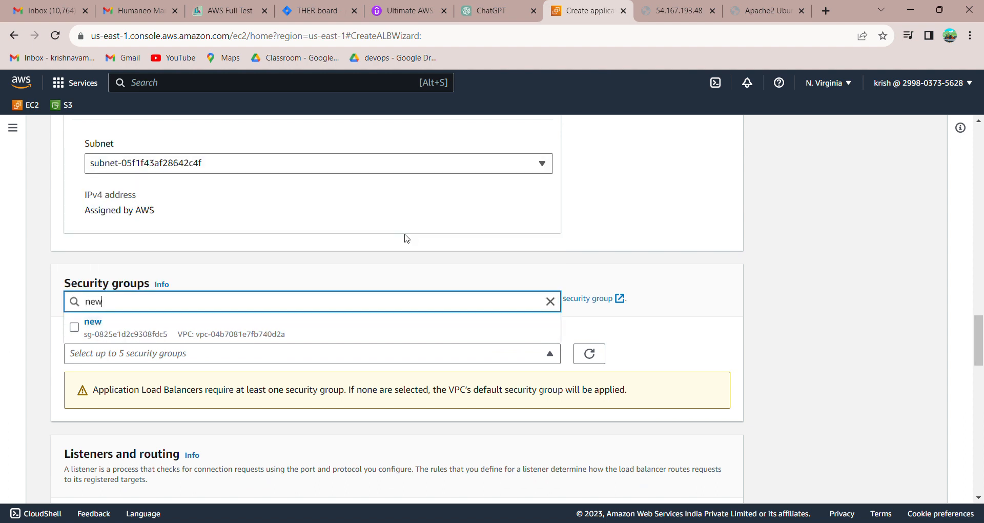
pyautogui.click(80, 331)
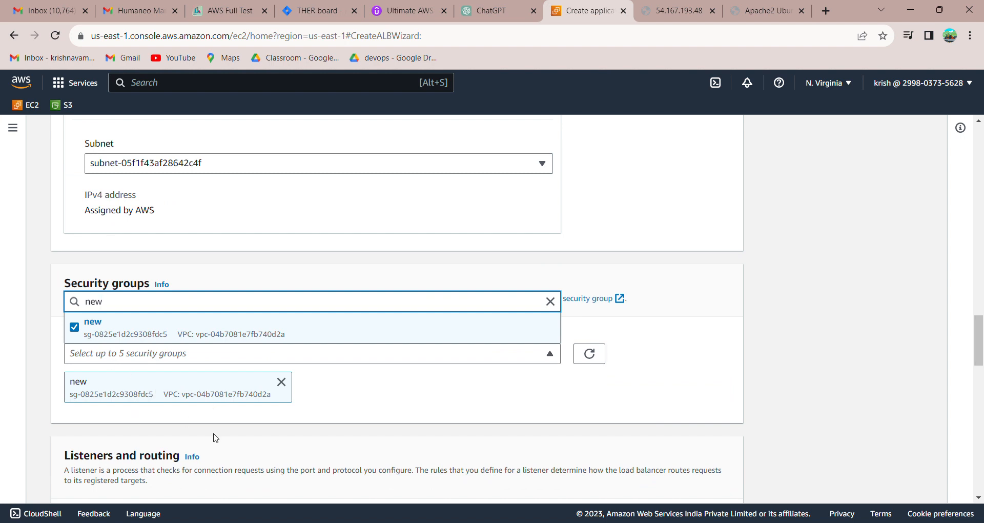
# Step: Check the HTTP:80 listener's protocol and target group choices, and start creating a target group for it
pyautogui.scroll(-1, 333, 427)
pyautogui.scroll(-2, 333, 427)
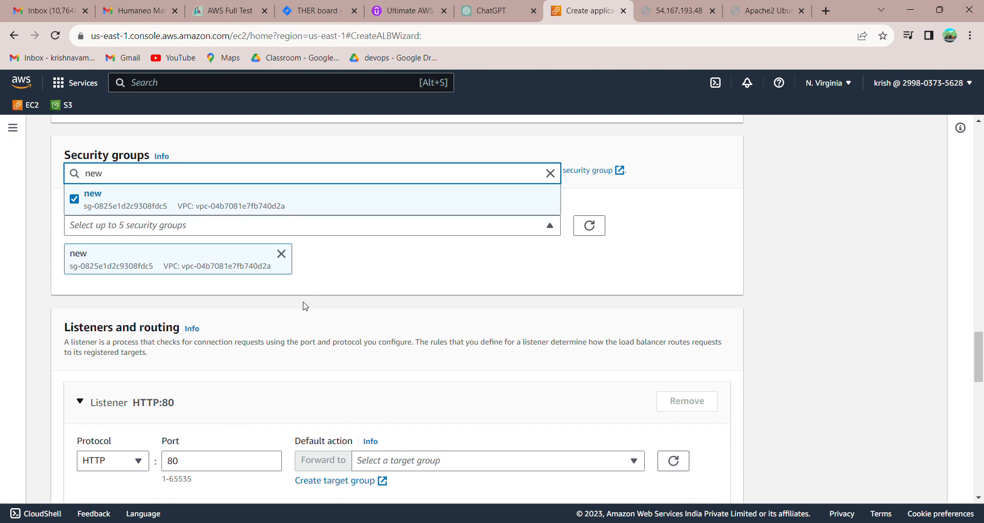
pyautogui.scroll(-2, 223, 384)
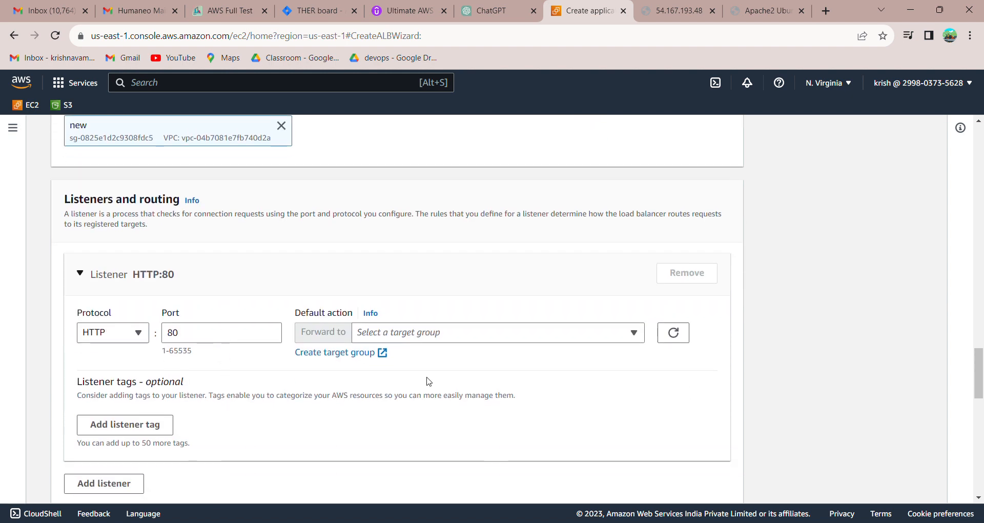
pyautogui.click(125, 338)
pyautogui.click(125, 338)
pyautogui.click(635, 334)
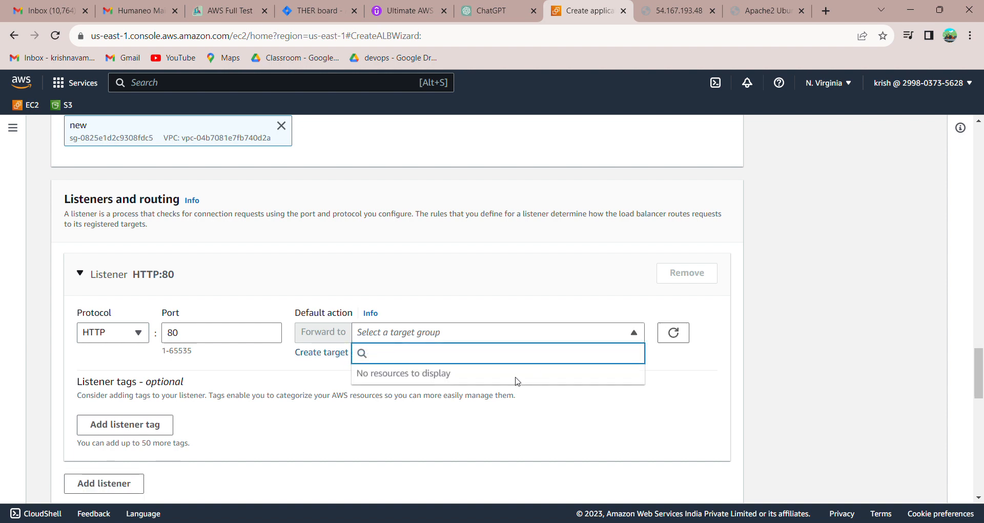
pyautogui.click(351, 409)
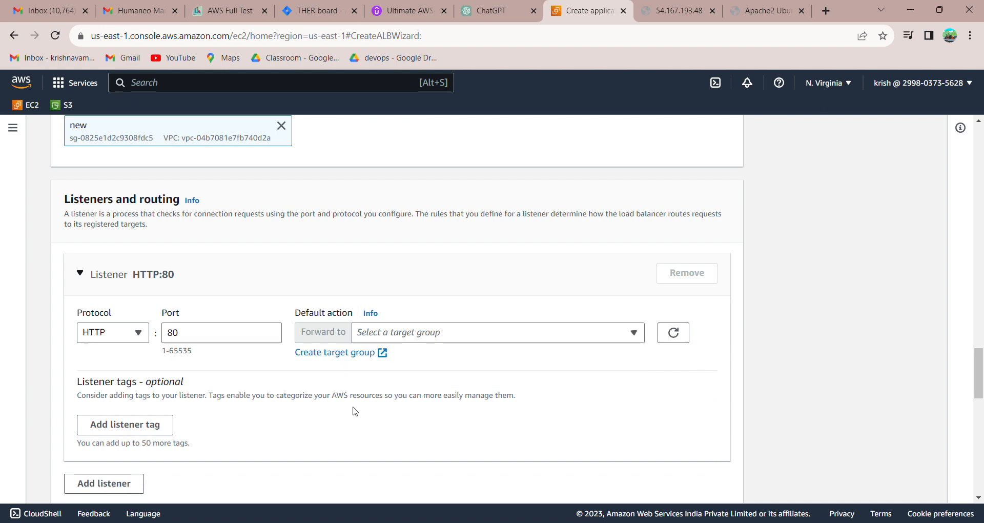
pyautogui.click(349, 354)
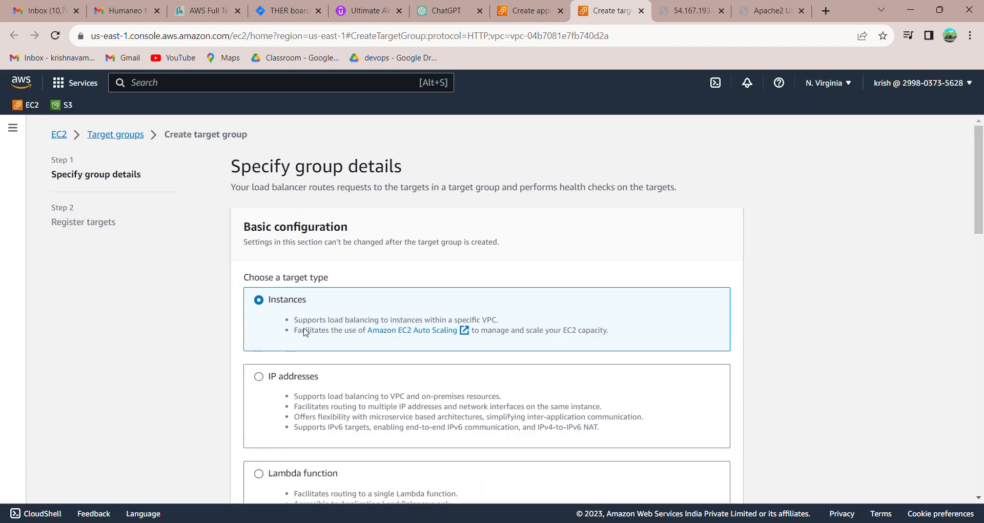
# Step: Name the instance-type target group Demo-targetgroup, keep its default protocol and health check settings, and continue to target registration
pyautogui.scroll(-5, 297, 328)
pyautogui.scroll(-1, 299, 340)
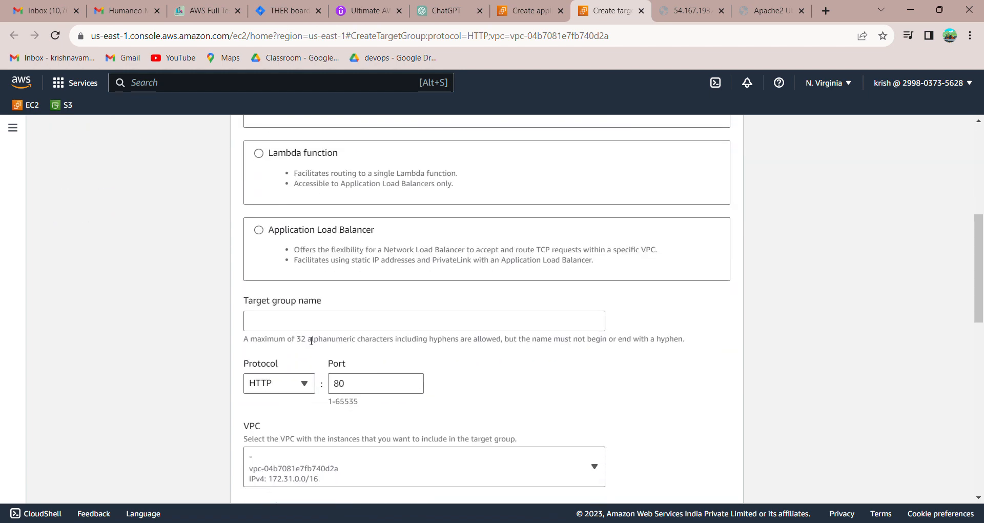
pyautogui.click(315, 323)
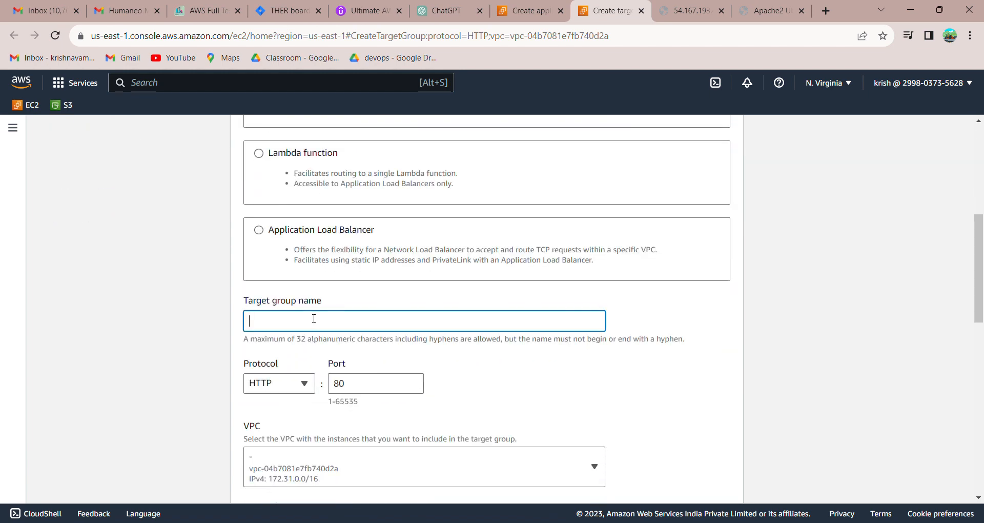
pyautogui.write('D')
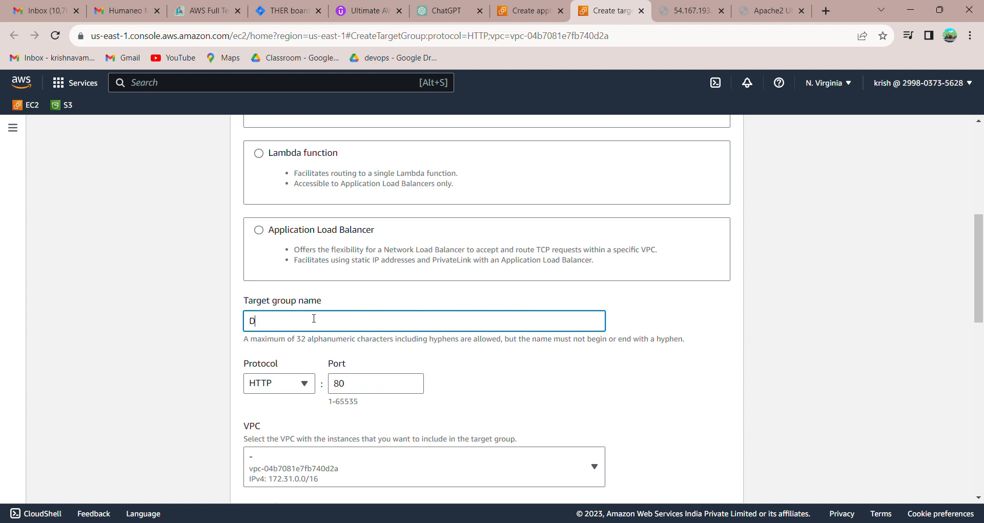
pyautogui.write('emo-targetgr')
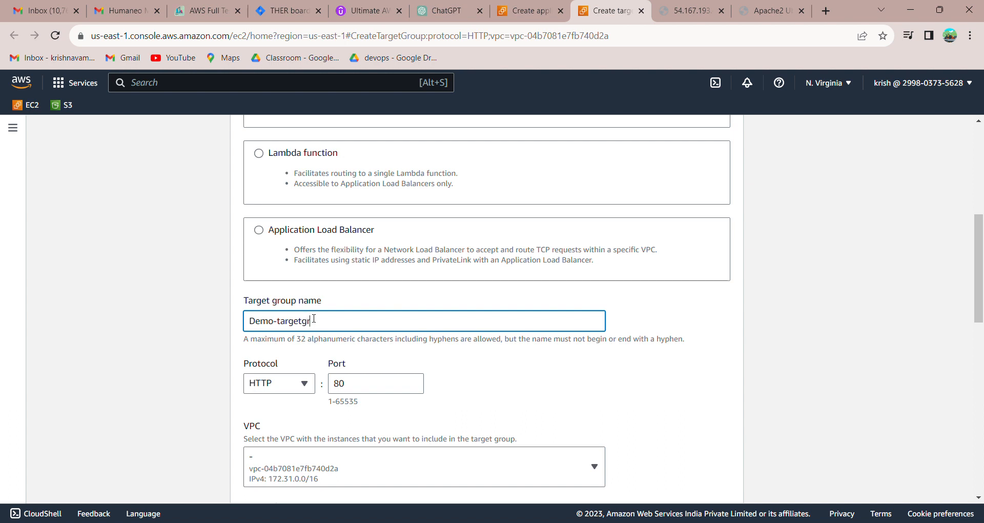
pyautogui.write('oup')
pyautogui.scroll(-2, 333, 436)
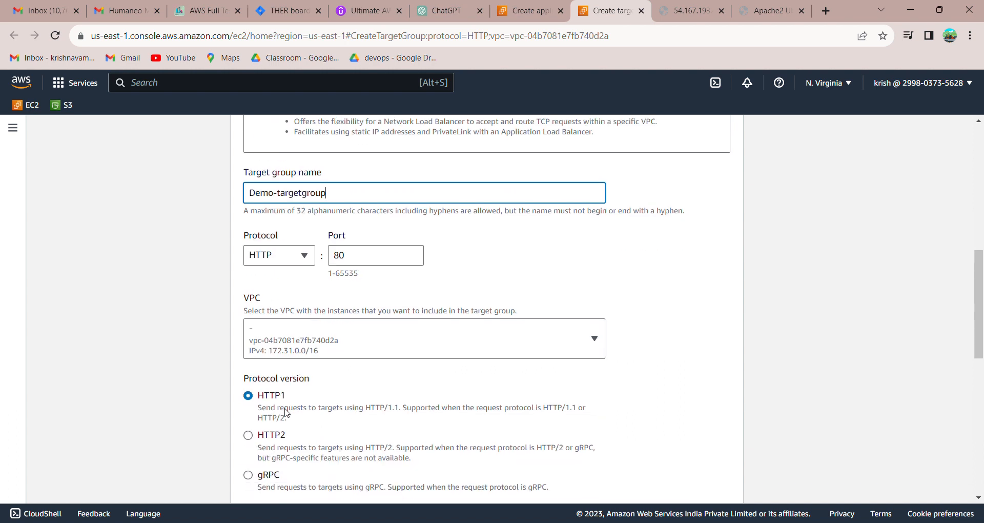
pyautogui.scroll(-7, 295, 372)
pyautogui.scroll(-1, 299, 407)
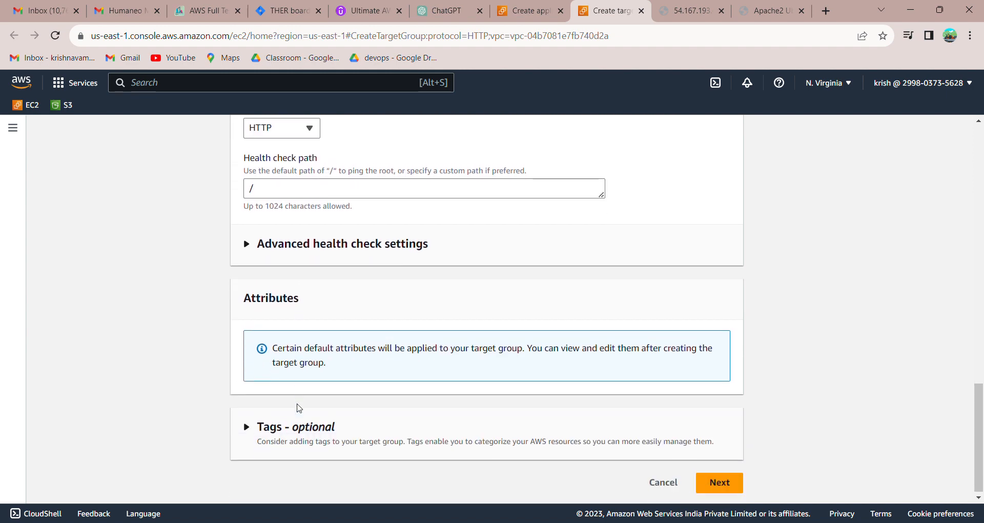
pyautogui.click(722, 478)
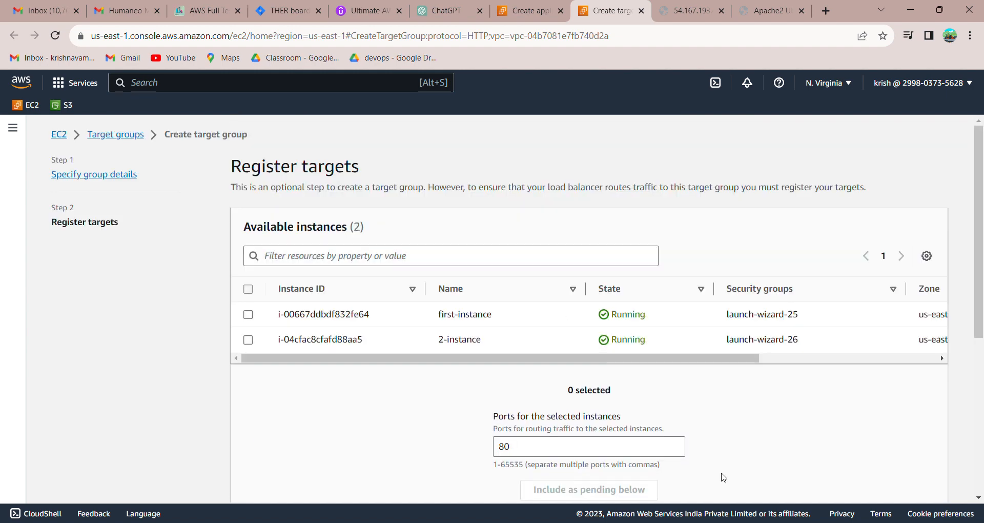
# Step: Include first-instance and 2-instance as pending targets on port 80 and create the target group
pyautogui.click(252, 291)
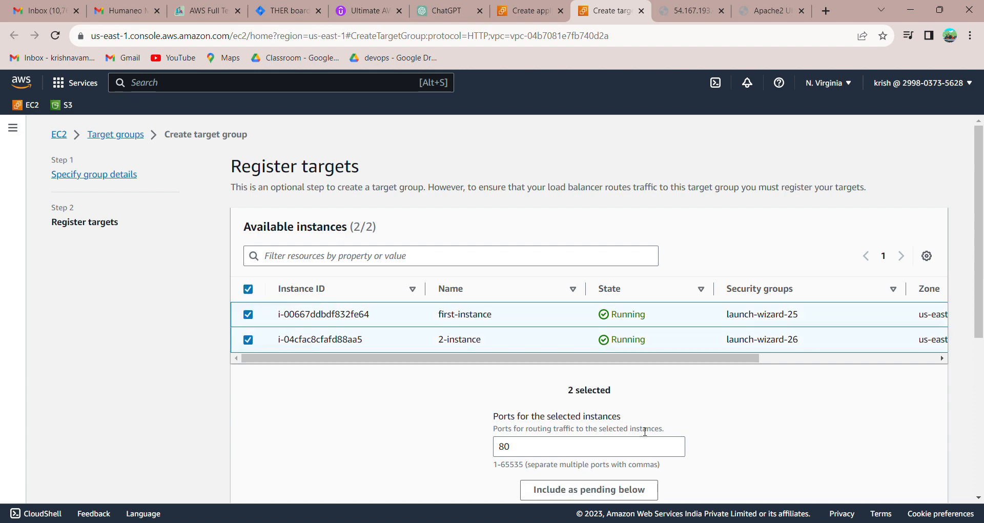
pyautogui.scroll(-3, 645, 430)
pyautogui.click(583, 361)
pyautogui.scroll(-2, 513, 374)
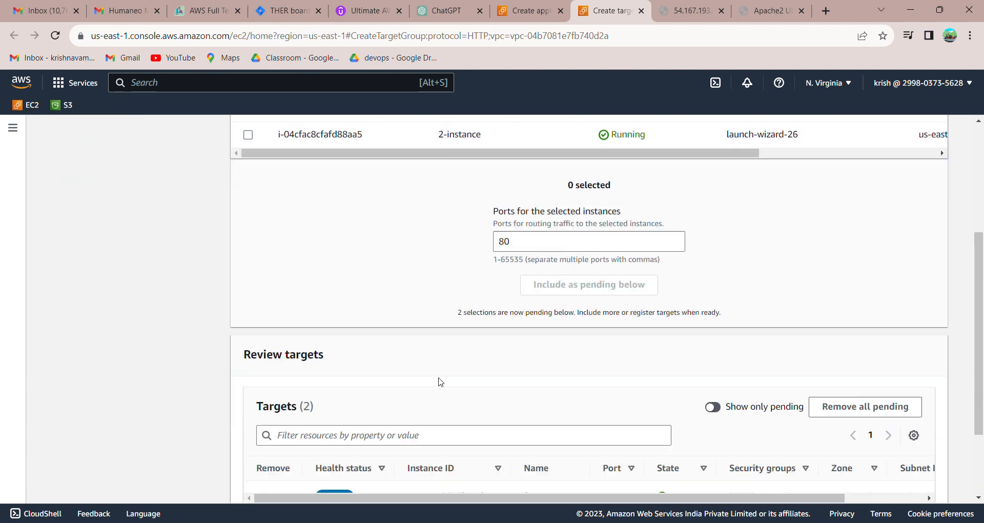
pyautogui.scroll(-2, 440, 382)
pyautogui.click(921, 477)
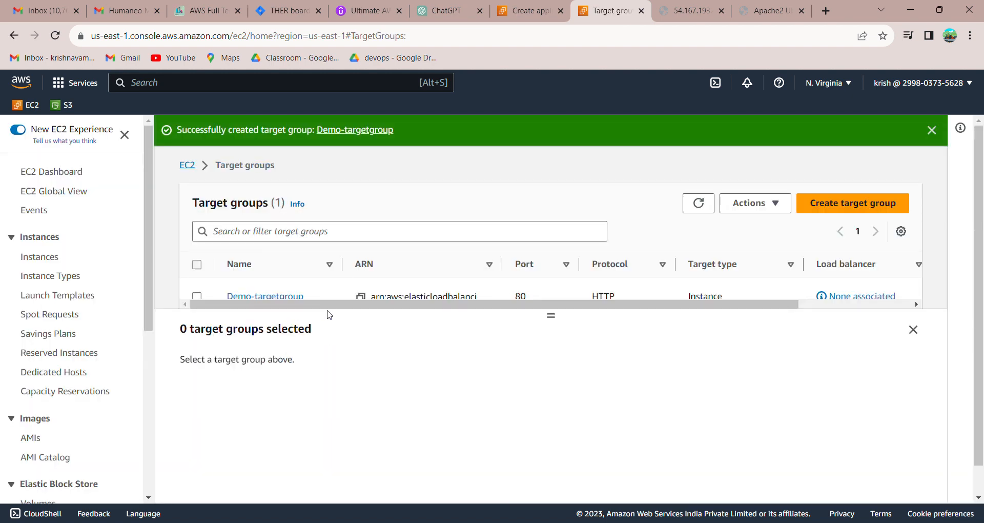
pyautogui.moveTo(540, 316); pyautogui.dragTo(551, 349)
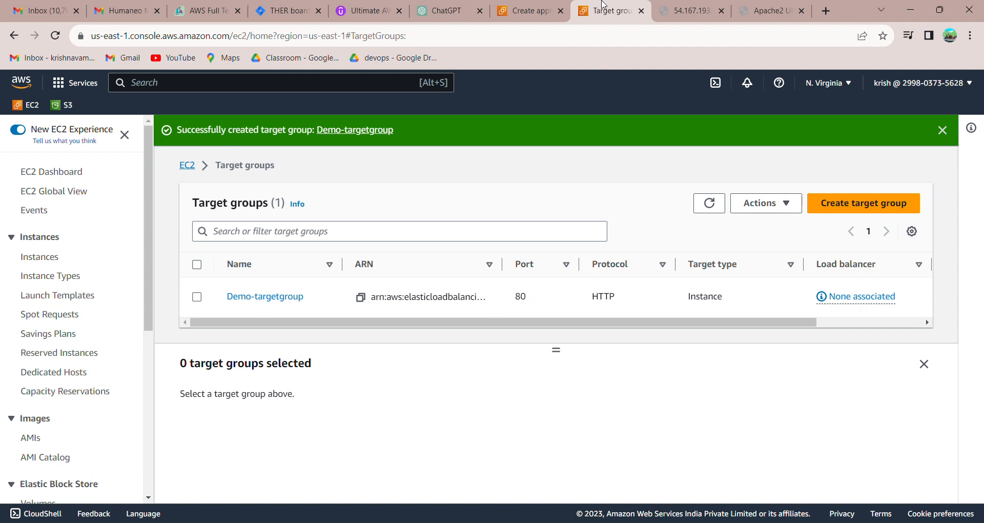
# Step: Return to the load balancer form, refresh the target groups and forward the HTTP:80 listener to Demo-targetgroup
pyautogui.click(527, 11)
pyautogui.click(625, 331)
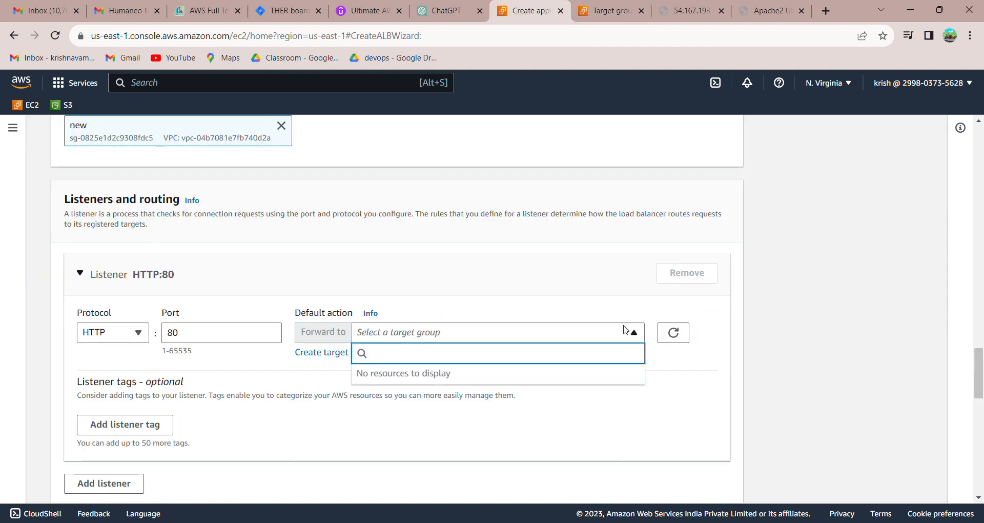
pyautogui.click(626, 331)
pyautogui.click(662, 334)
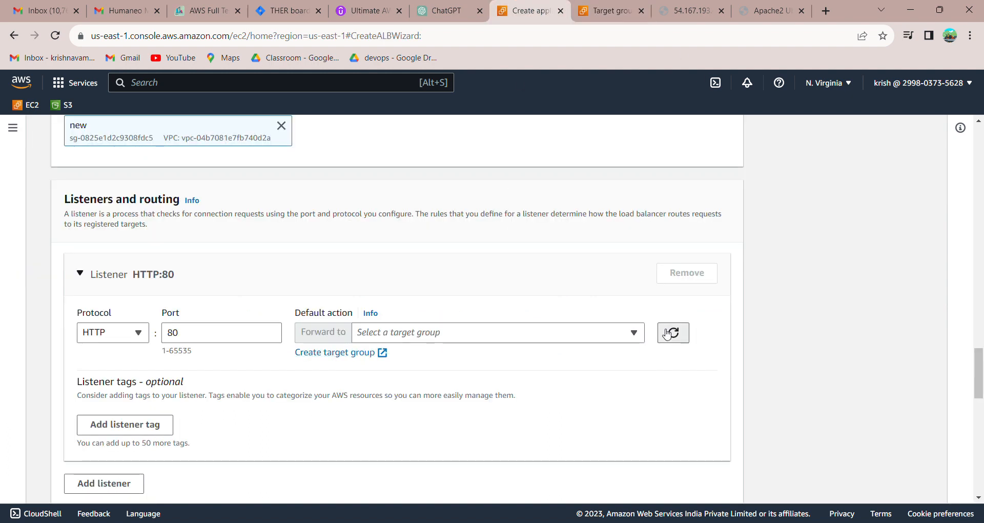
pyautogui.click(637, 333)
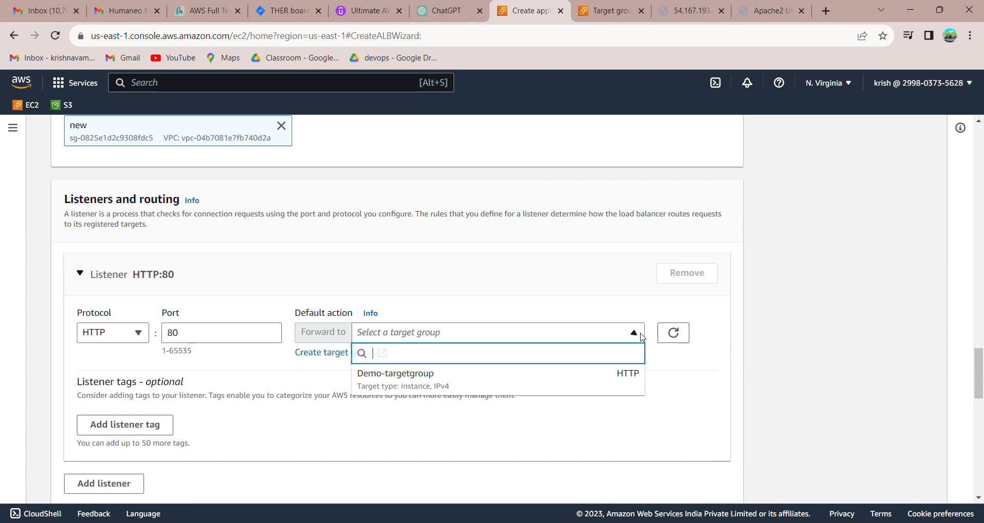
pyautogui.click(446, 388)
# Step: Review the load balancer summary without enabling add-on services or tags, and create loadbalancer-Demo
pyautogui.scroll(-4, 215, 399)
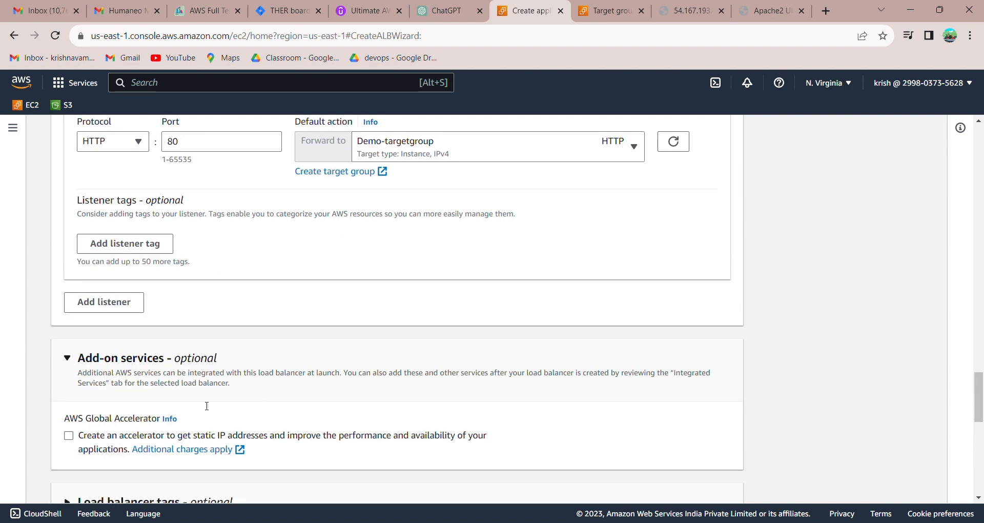
pyautogui.scroll(-4, 207, 406)
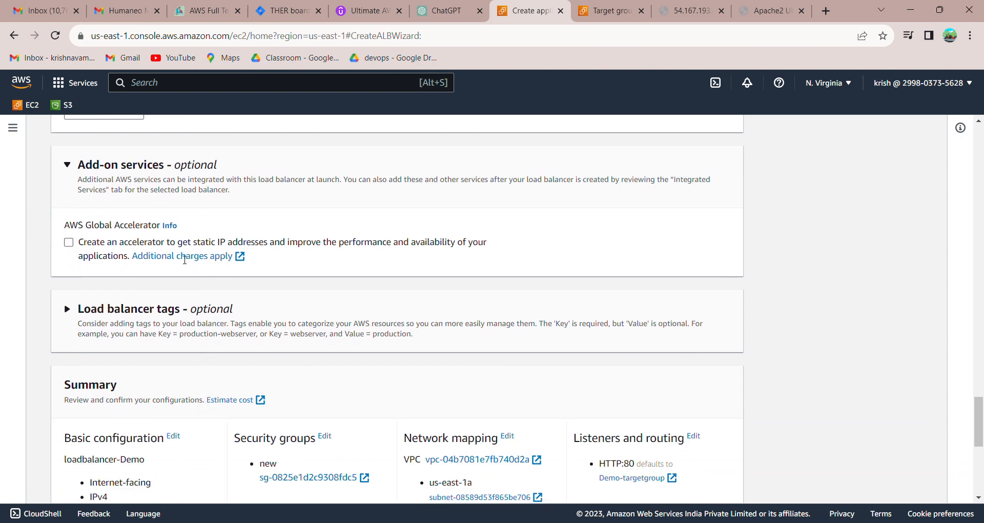
pyautogui.scroll(-1, 170, 272)
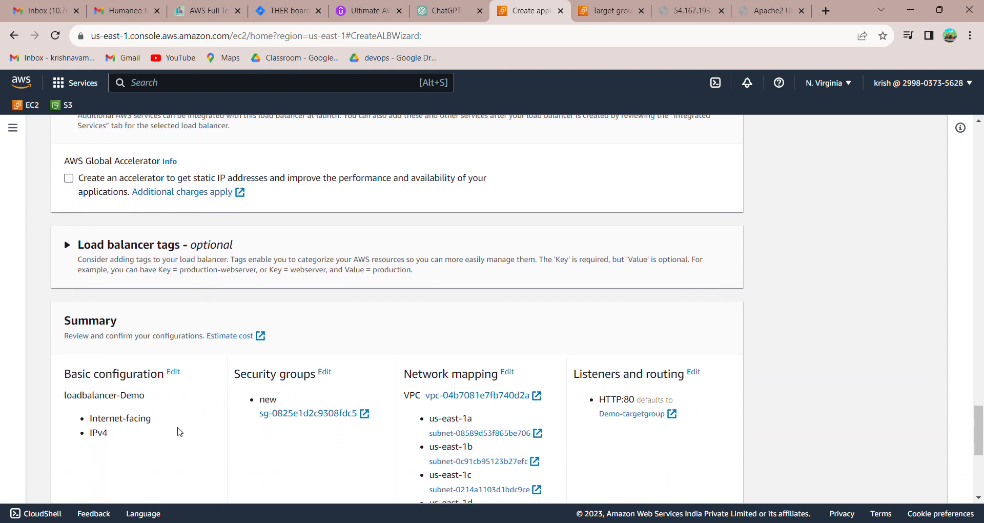
pyautogui.scroll(-1, 165, 430)
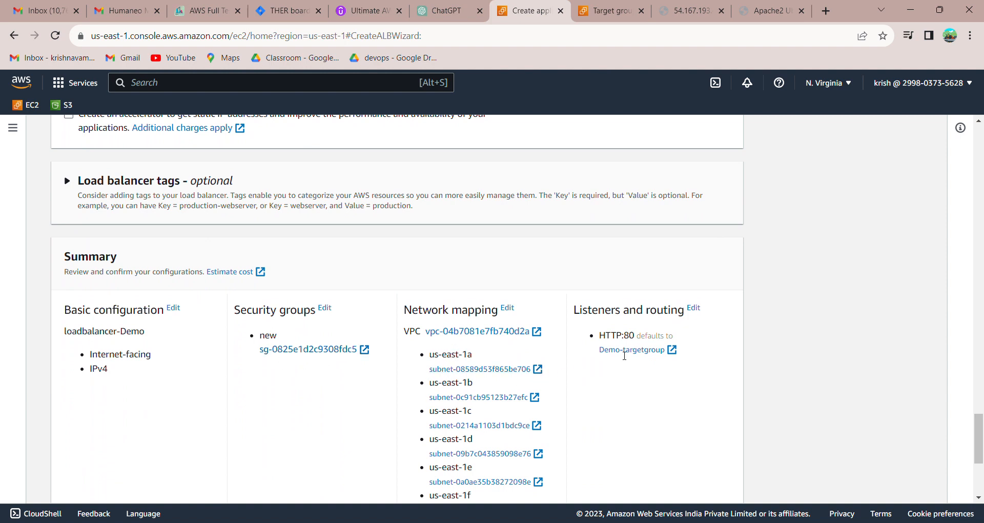
pyautogui.scroll(-2, 632, 370)
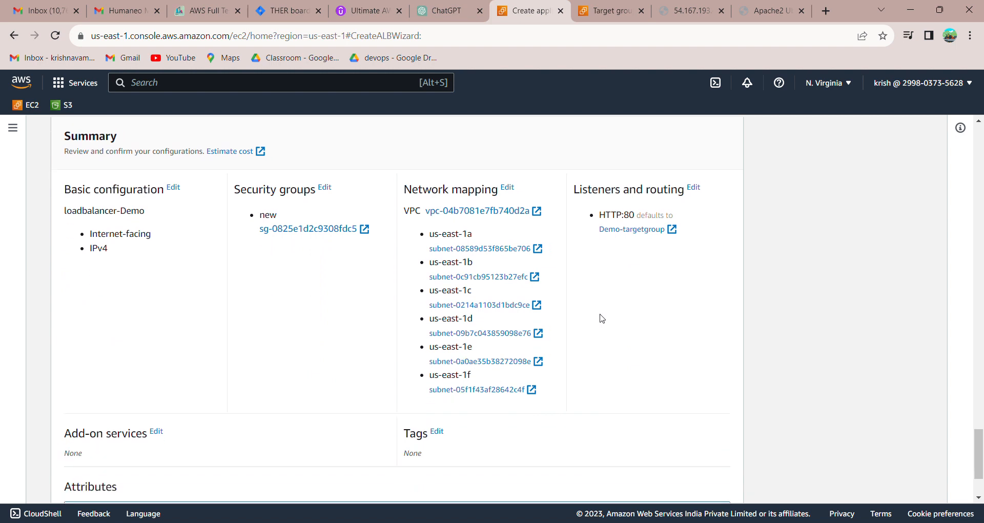
pyautogui.scroll(-2, 512, 346)
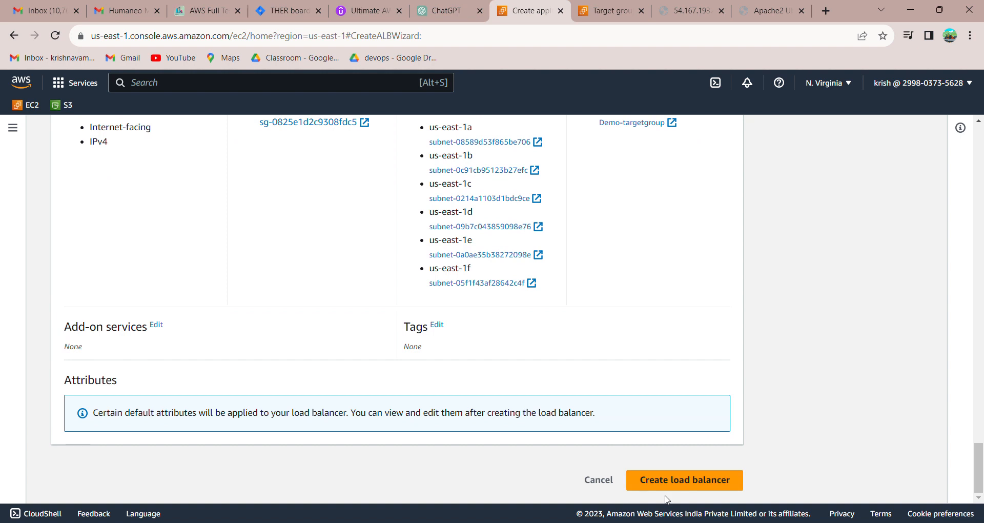
pyautogui.click(679, 479)
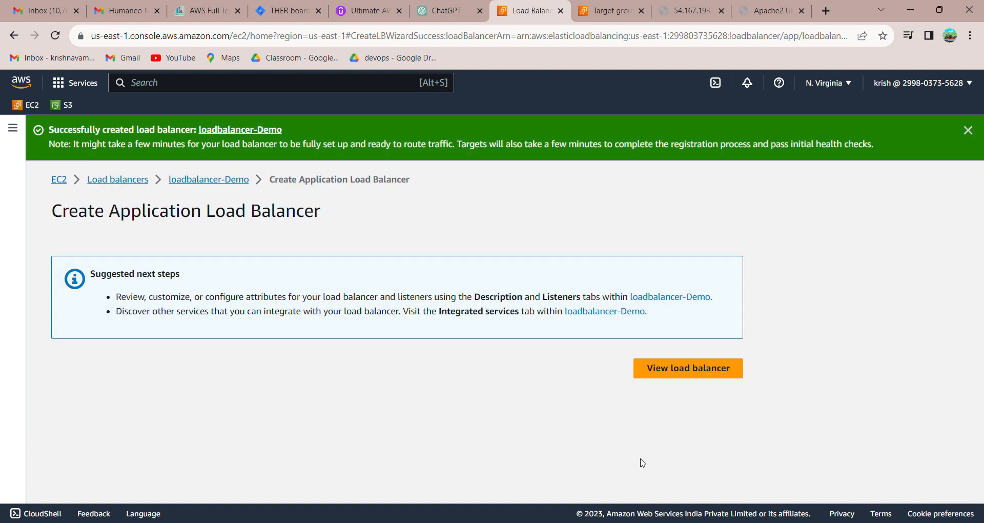
# Step: Open the load balancers list, remove the loadbalancer-Demo filter and refresh the list
pyautogui.click(683, 376)
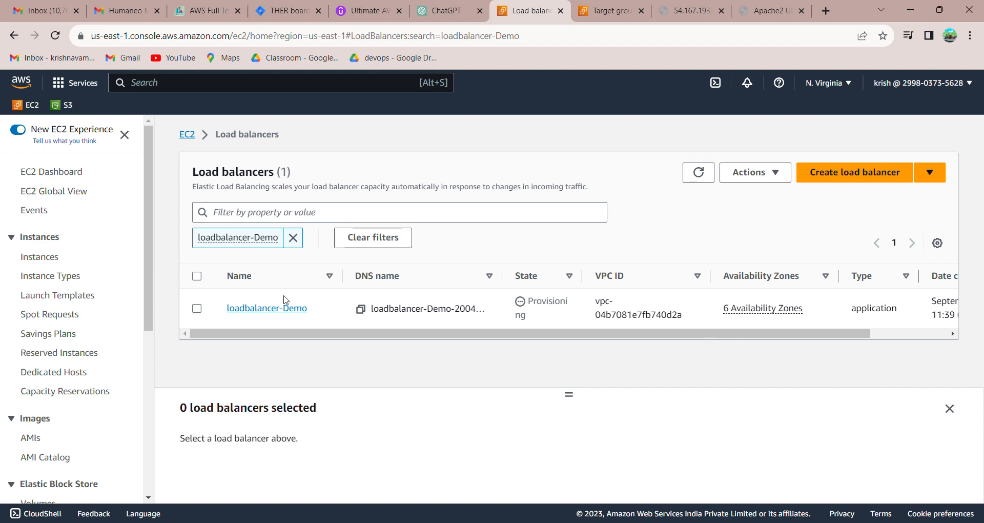
pyautogui.click(293, 237)
pyautogui.click(698, 173)
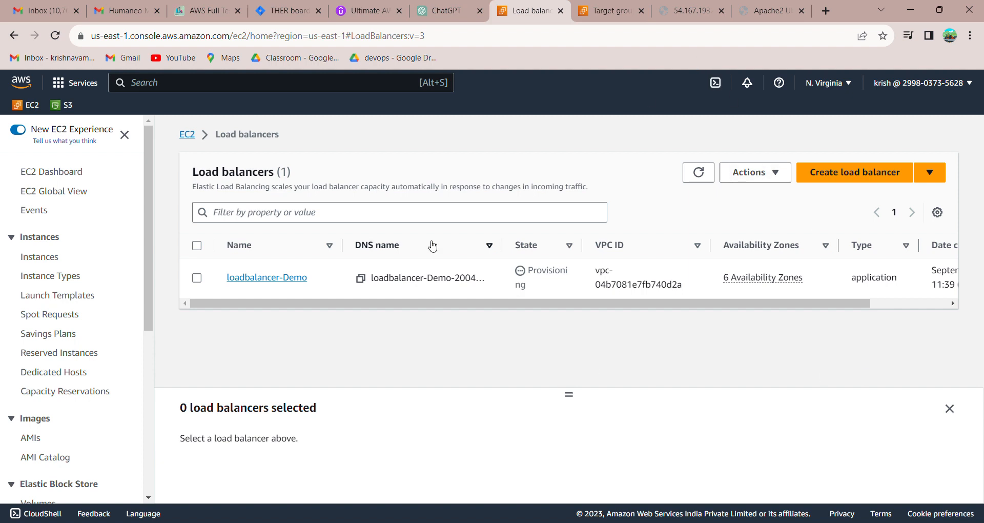
# Step: Copy the DNS name of loadbalancer-Demo and open that address in a new browser tab
pyautogui.click(361, 279)
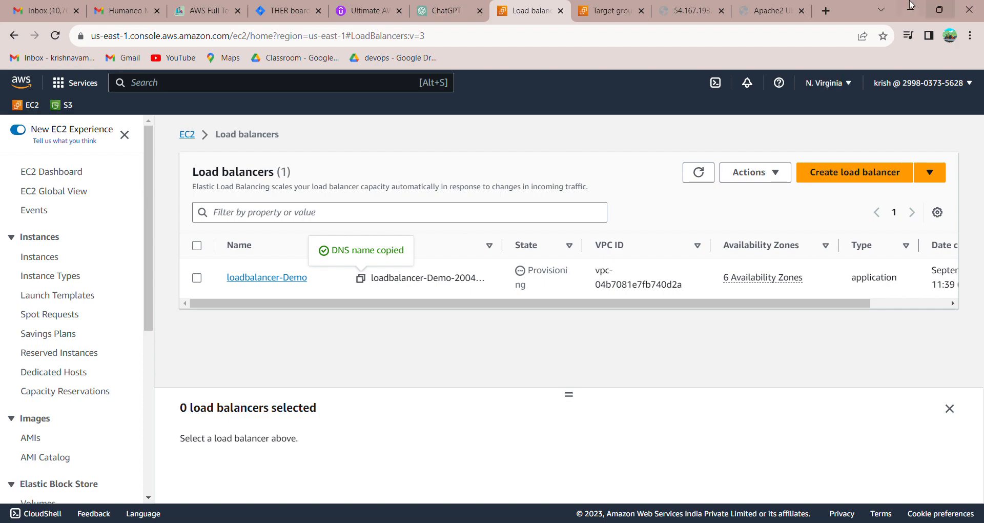
pyautogui.click(825, 11)
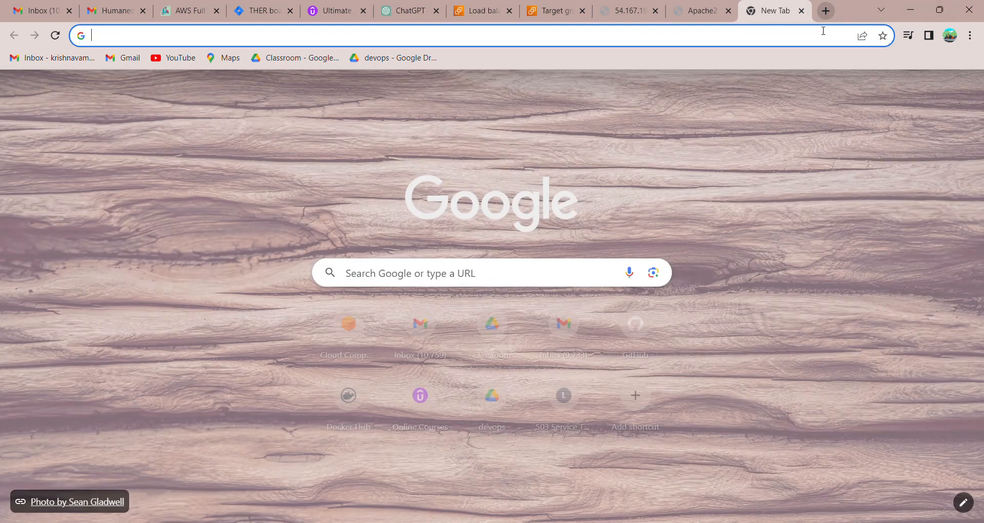
pyautogui.hotkey('ctrl', 'v')
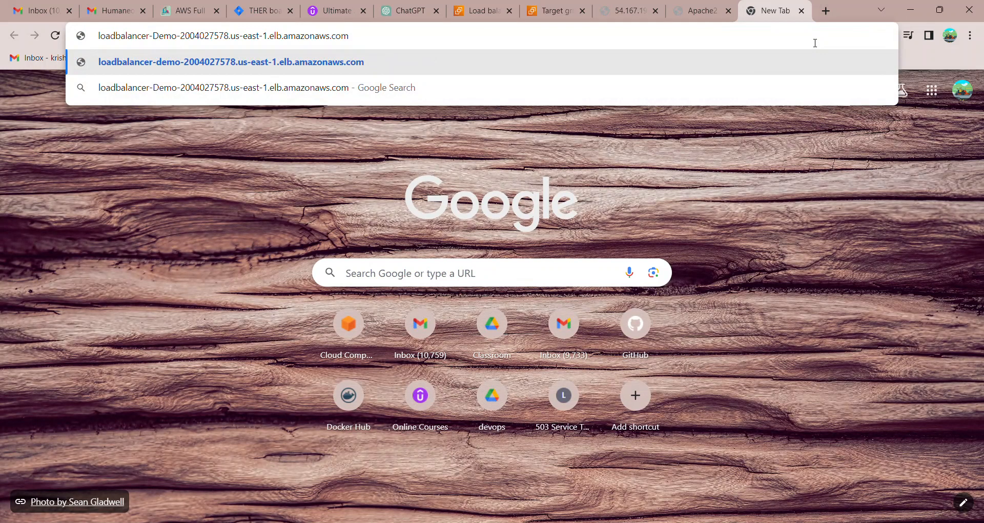
pyautogui.press('Return')
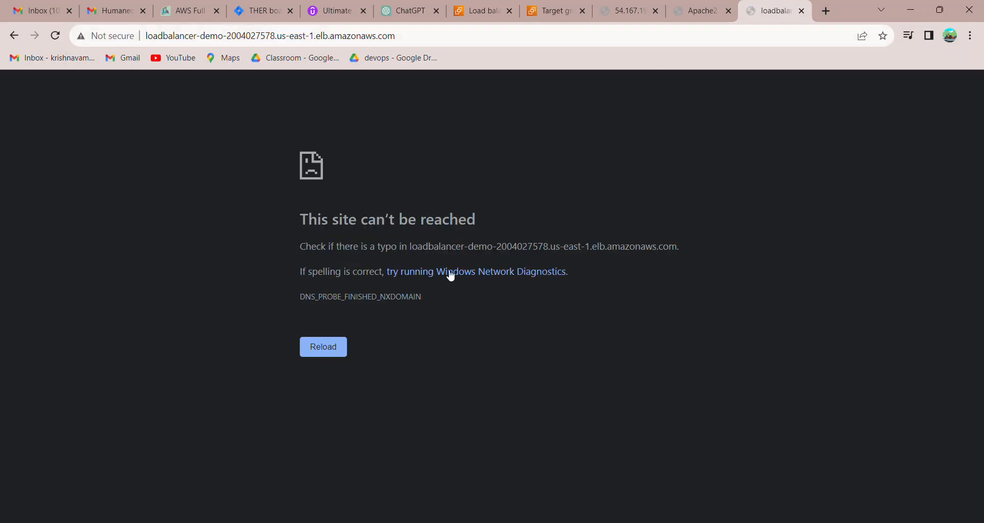
# Step: Compare the web pages served at 54.167.193.48 and 54.224.248.206, reloading the second, and return to the load balancer's page
pyautogui.click(637, 7)
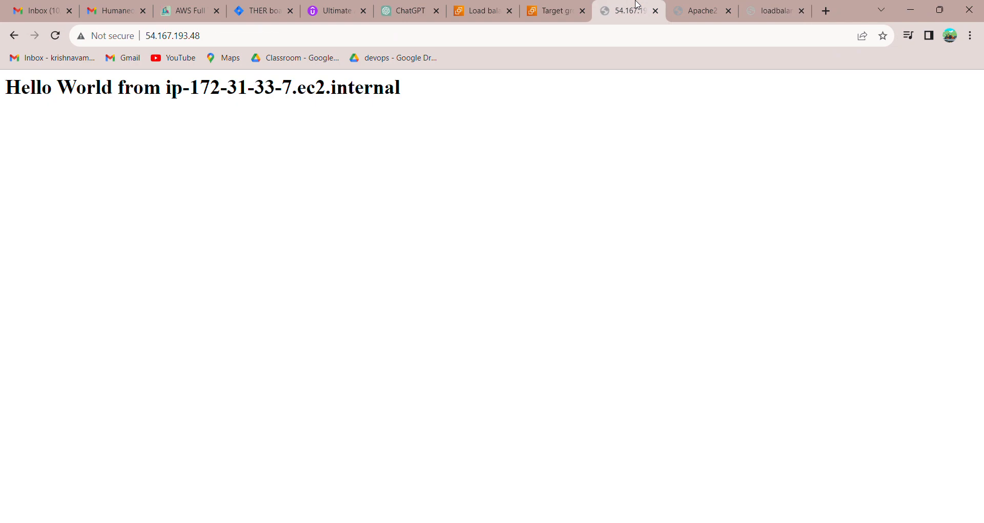
pyautogui.click(703, 9)
pyautogui.click(56, 36)
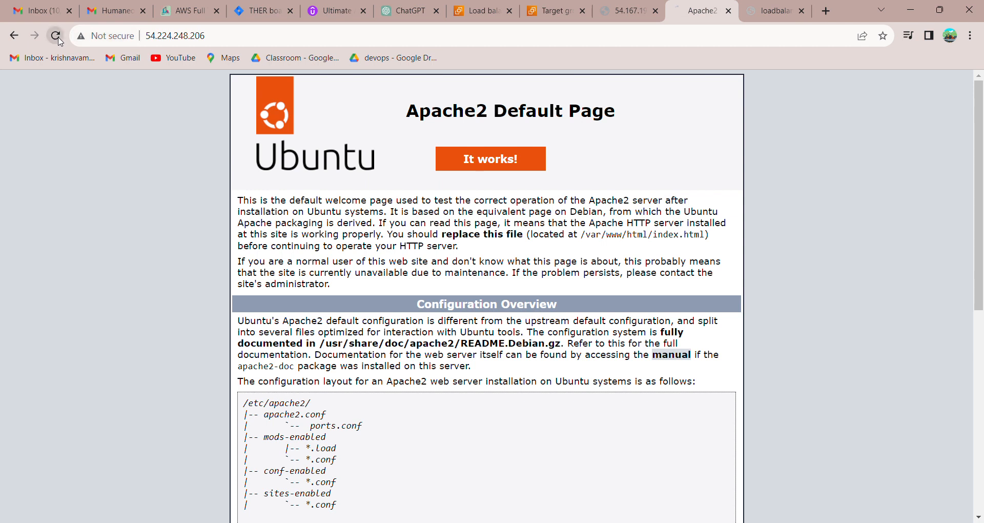
pyautogui.click(602, 5)
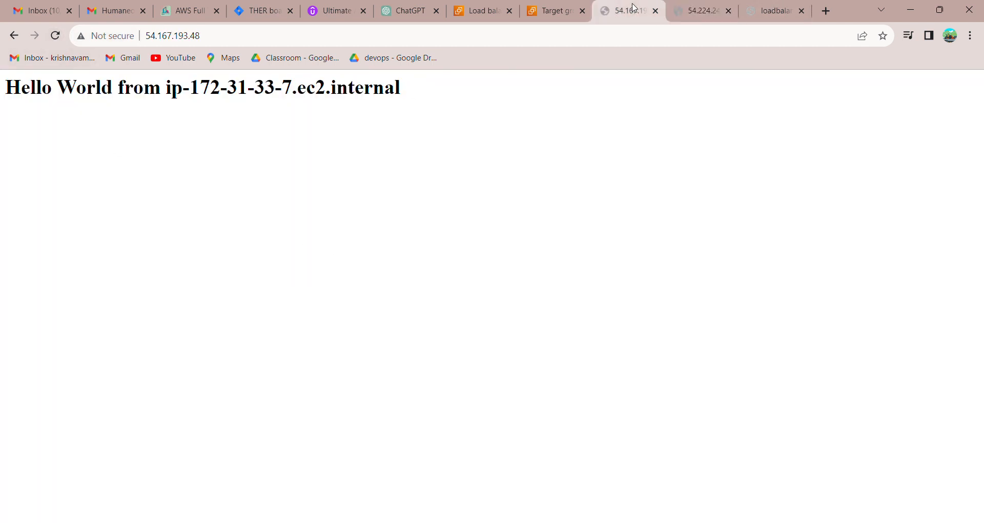
pyautogui.click(717, 13)
pyautogui.click(771, 7)
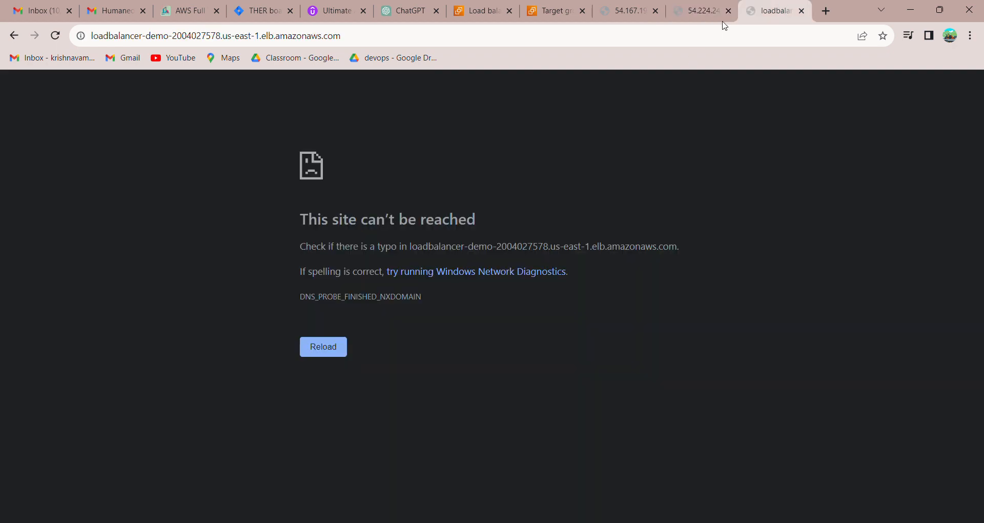
# Step: Return to the load balancers list and refresh it repeatedly to check the state of loadbalancer-Demo
pyautogui.click(482, 10)
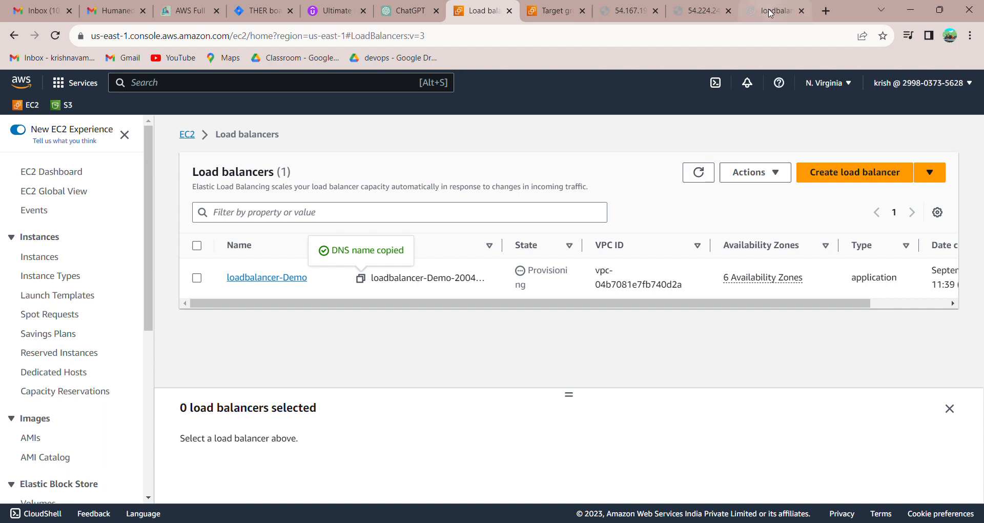
pyautogui.click(701, 178)
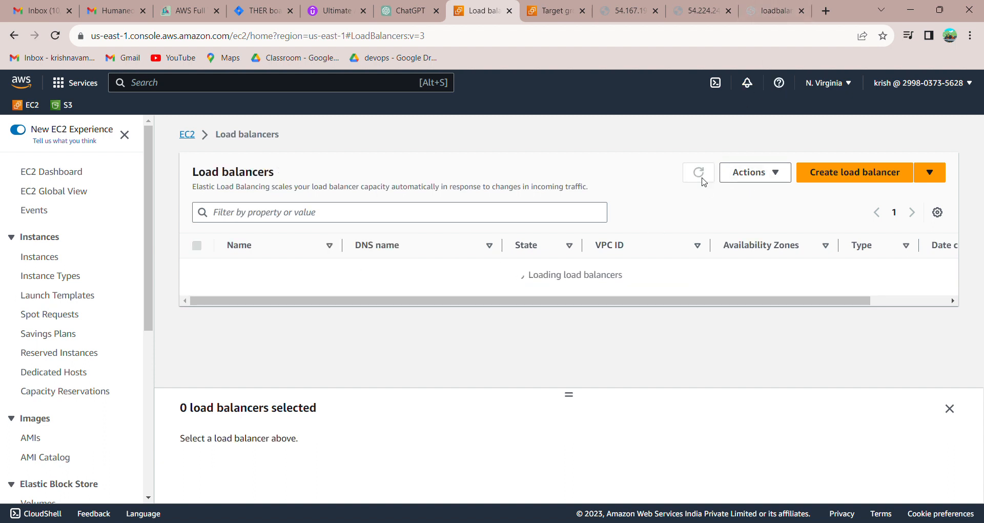
pyautogui.click(700, 174)
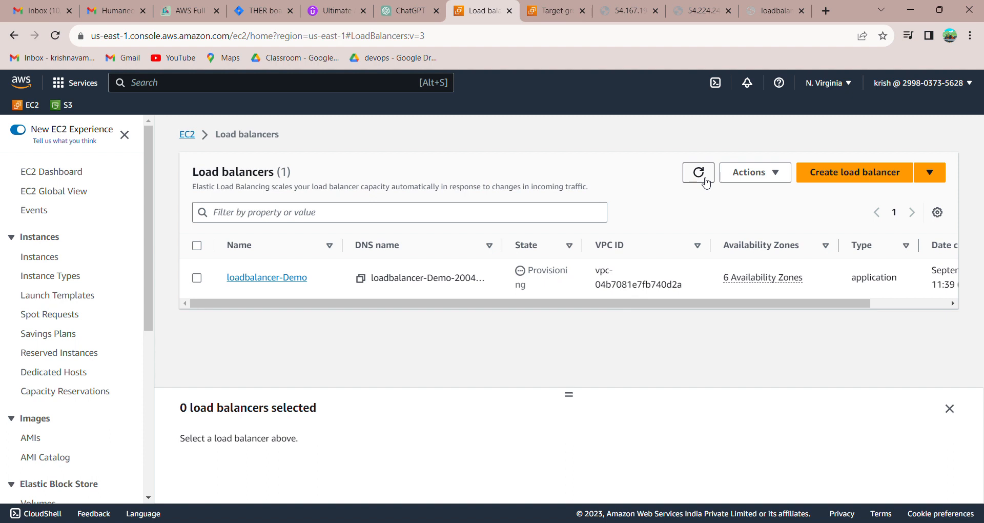
pyautogui.click(704, 183)
pyautogui.scroll(-4, 121, 389)
pyautogui.scroll(-1, 122, 389)
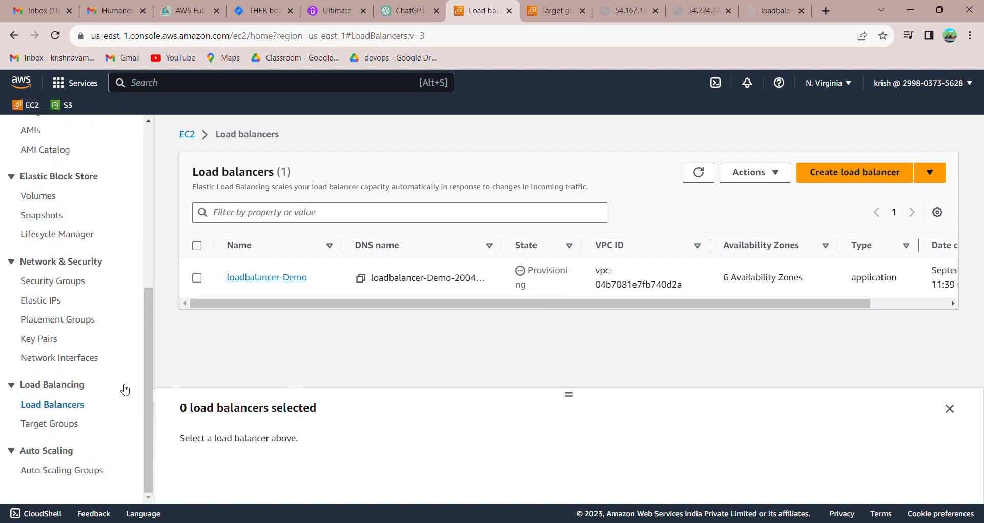
pyautogui.scroll(5, 122, 388)
pyautogui.scroll(1, 123, 388)
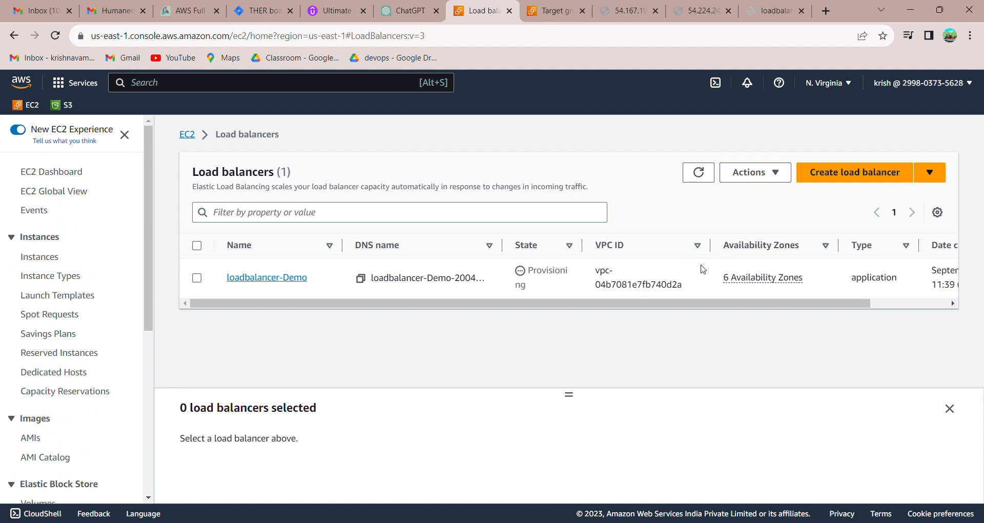
pyautogui.click(697, 174)
# Step: Retry the load balancer's DNS address, and refresh the load balancers list again to recheck the state of loadbalancer-Demo
pyautogui.click(773, 11)
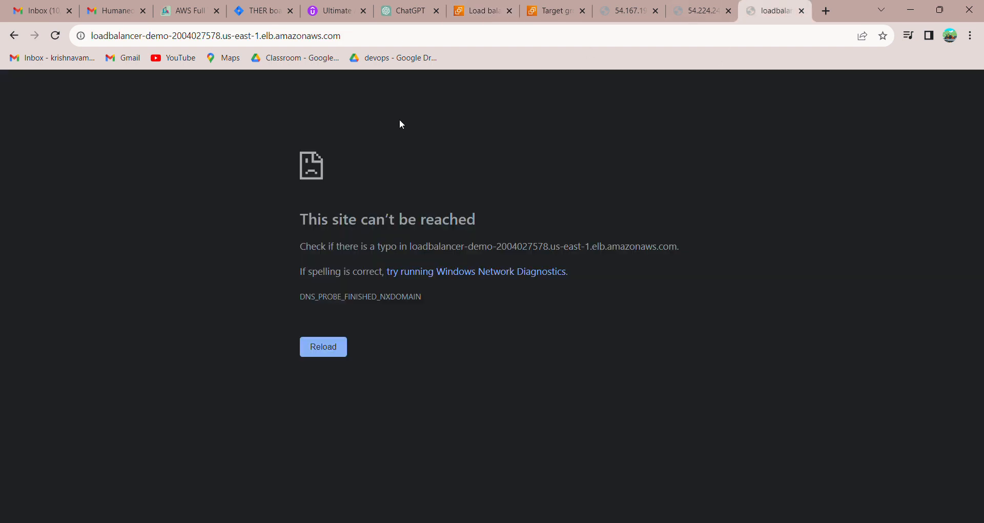
pyautogui.click(55, 35)
pyautogui.click(489, 11)
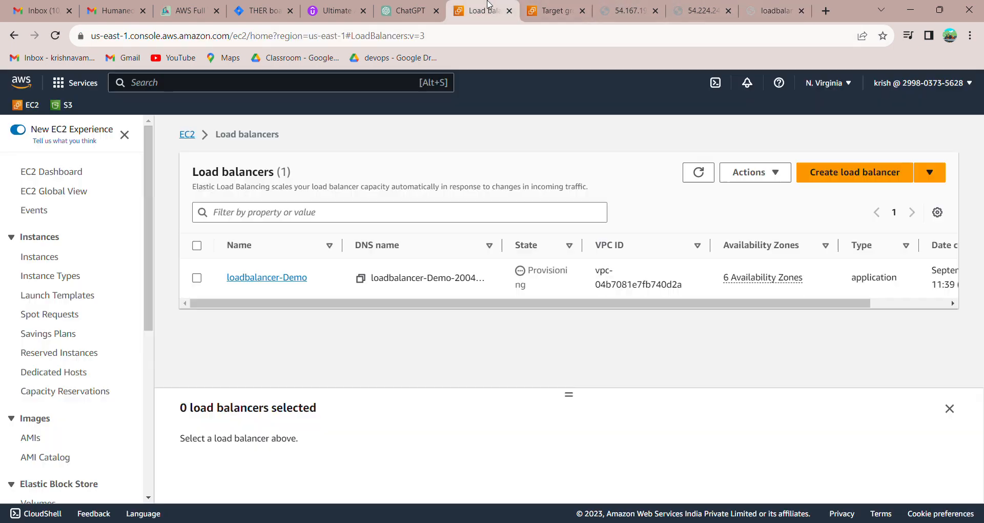
pyautogui.click(697, 174)
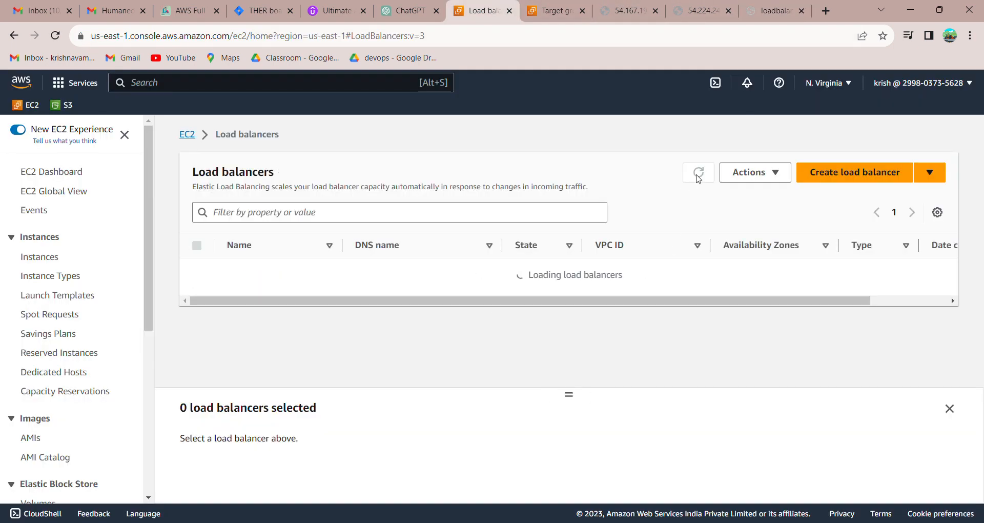
pyautogui.click(697, 175)
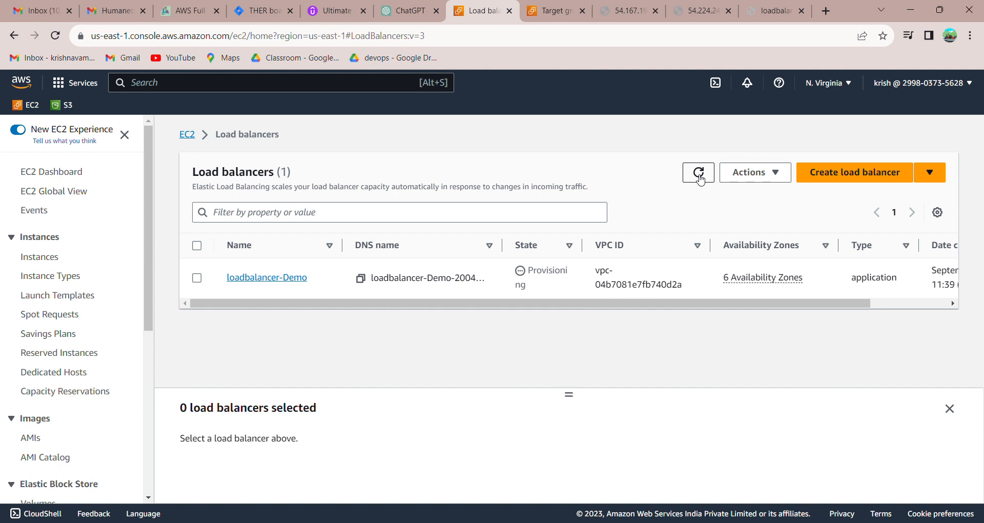
pyautogui.click(698, 173)
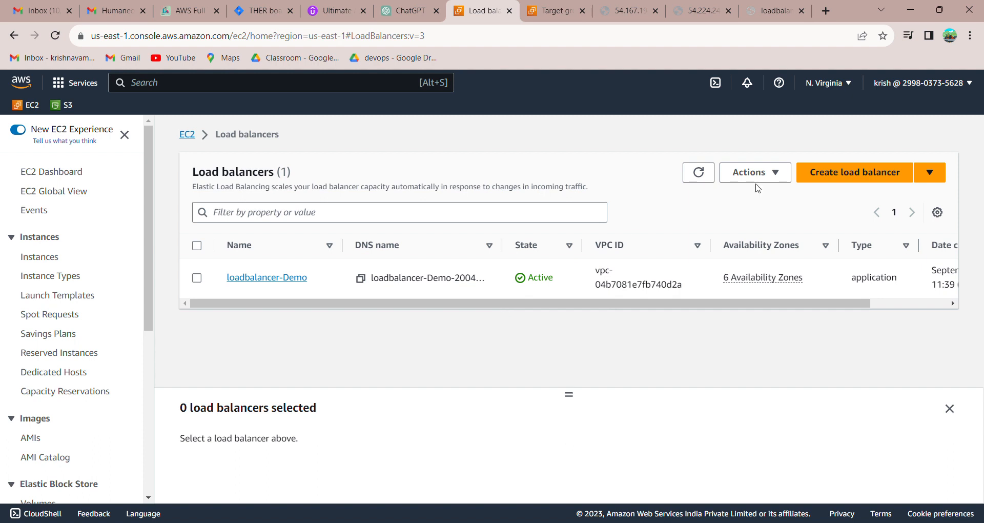
pyautogui.click(706, 179)
# Step: Reload the load balancer's DNS page several times to check which instance answers each request
pyautogui.click(774, 2)
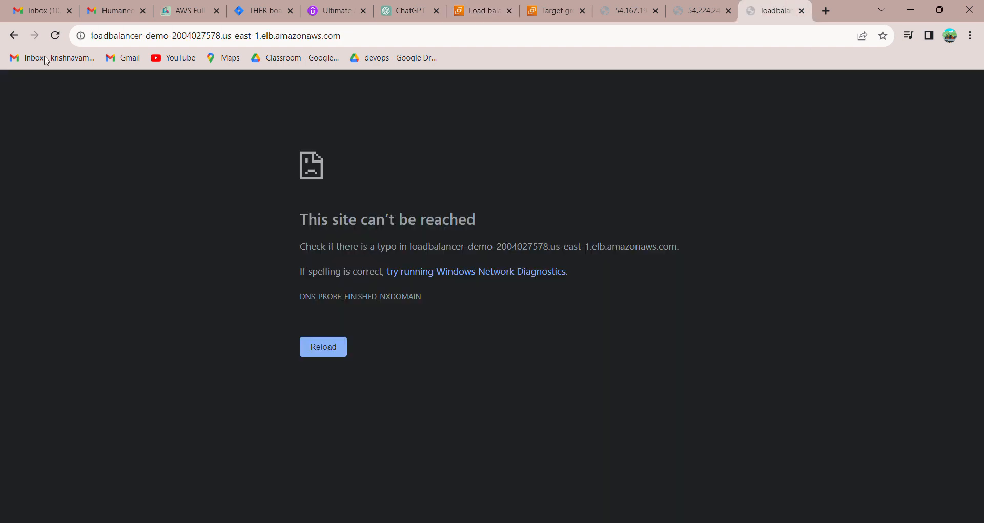
pyautogui.click(55, 35)
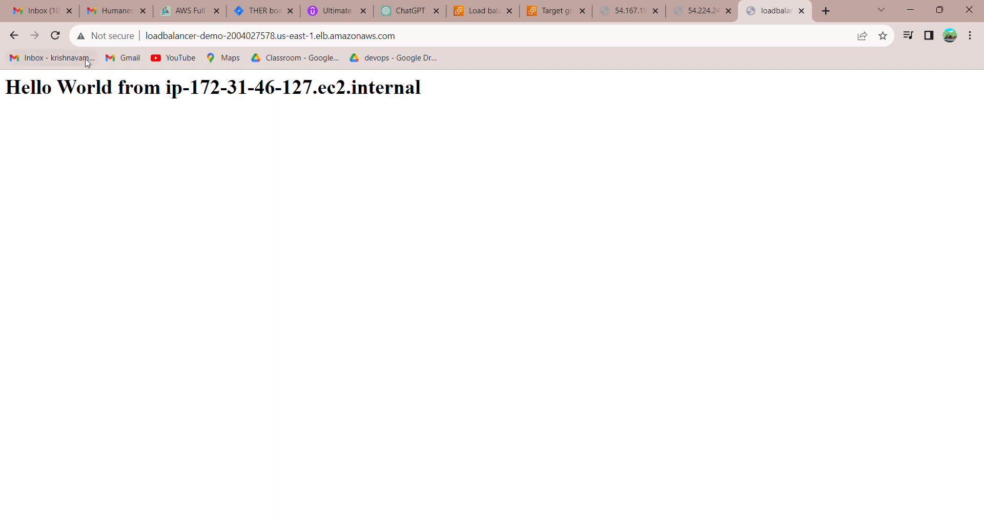
pyautogui.click(56, 35)
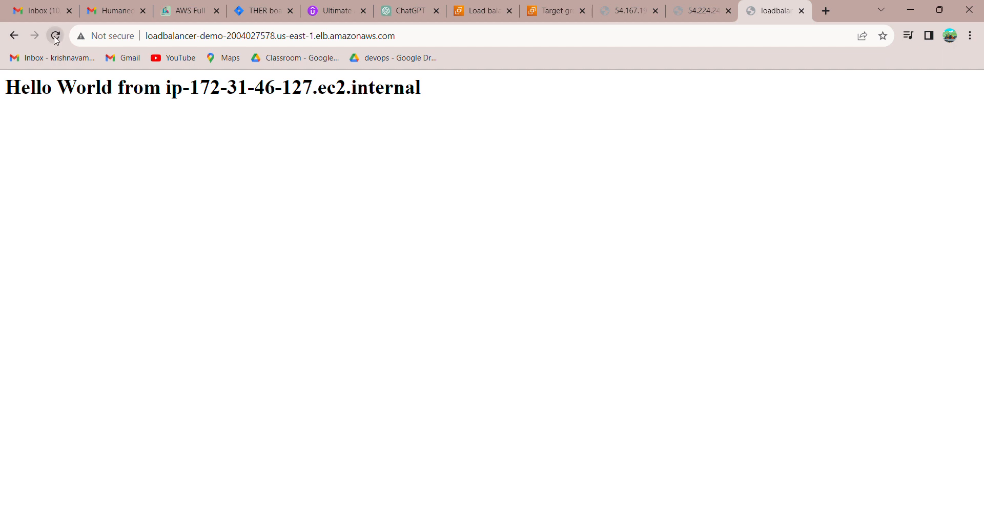
pyautogui.click(55, 36)
pyautogui.click(55, 37)
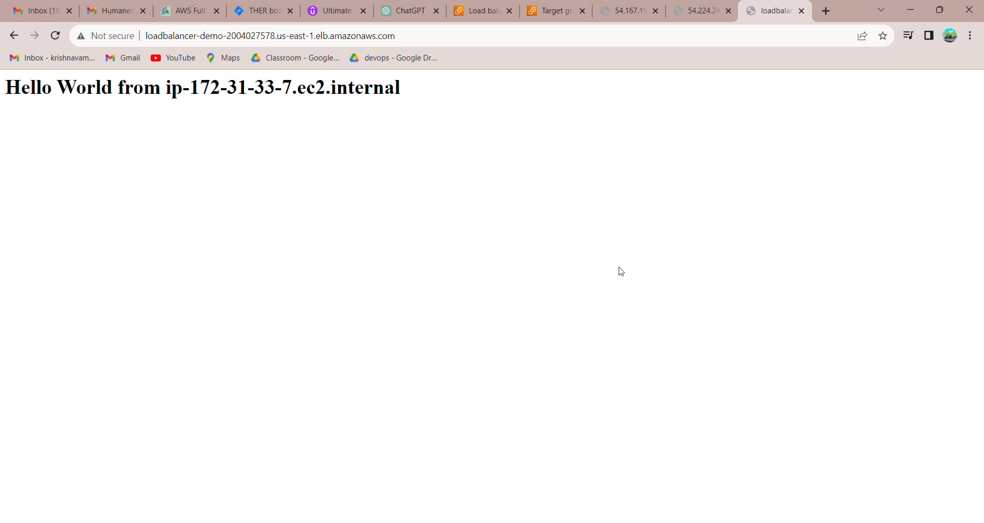
# Step: Recheck loadbalancer-Demo in the console, reload its DNS page once more and compare it with the page at 54.167.193.48
pyautogui.click(485, 12)
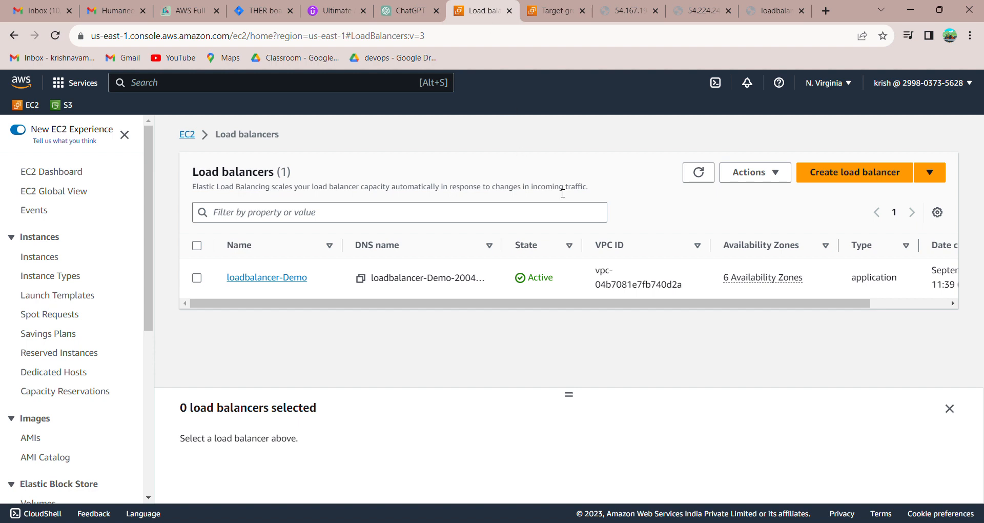
pyautogui.click(766, 10)
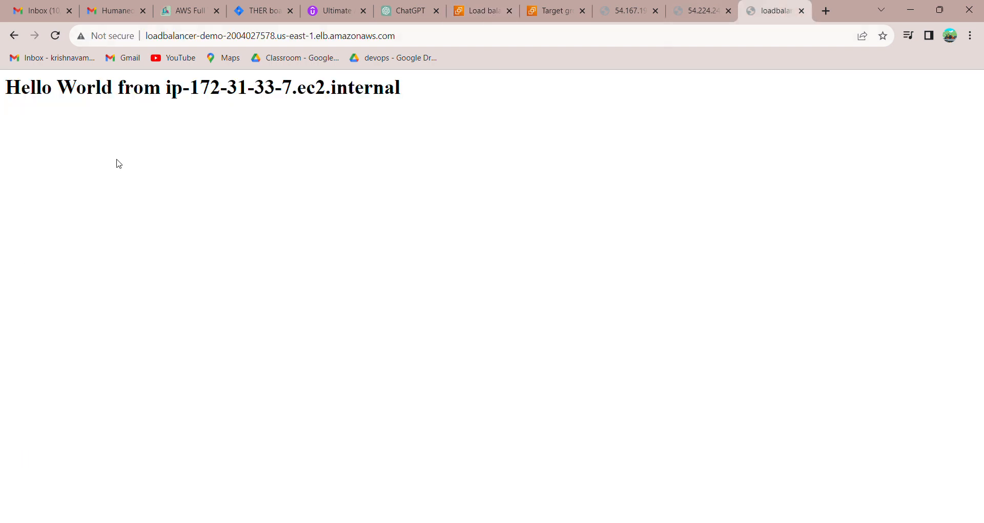
pyautogui.click(55, 36)
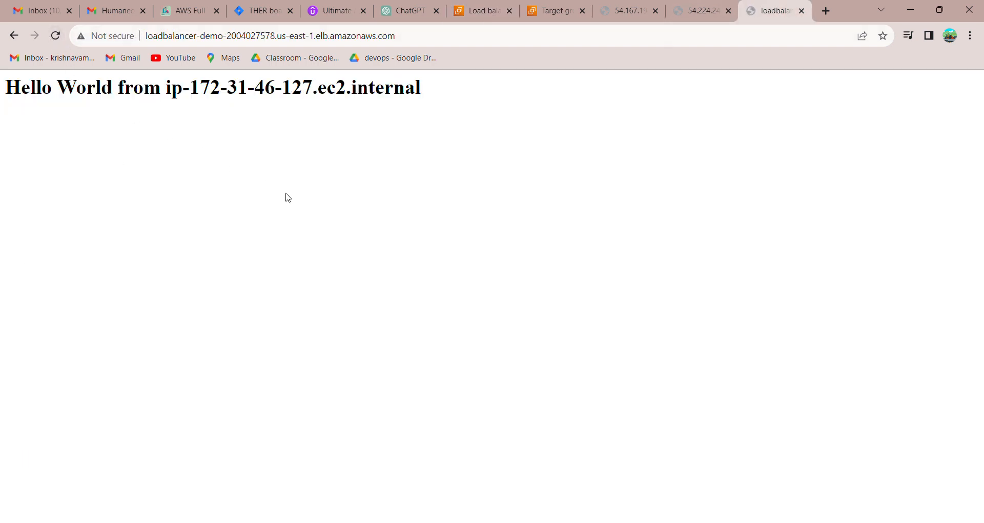
pyautogui.click(622, 11)
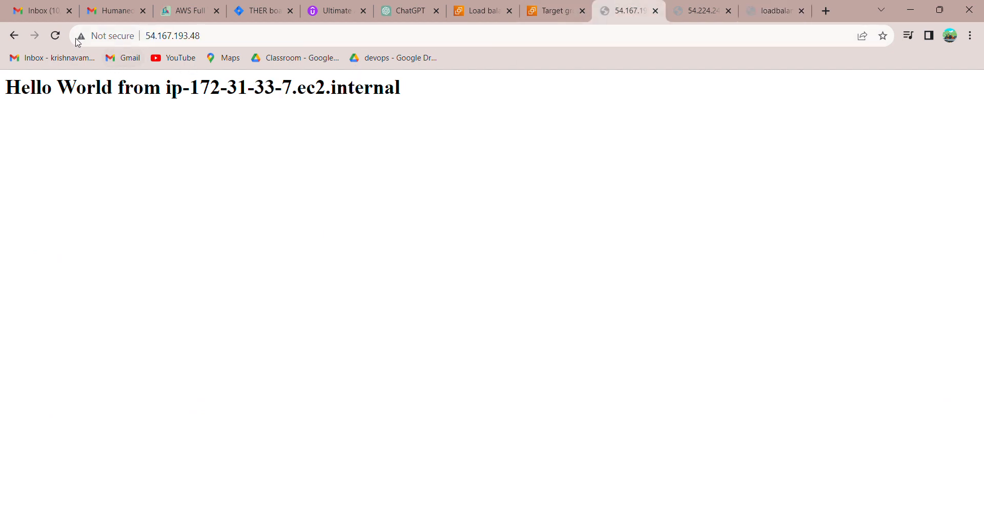
# Step: Permanently delete the load balancer loadbalancer-Demo from the EC2 console, giving "confirm" as the written consent
pyautogui.click(55, 37)
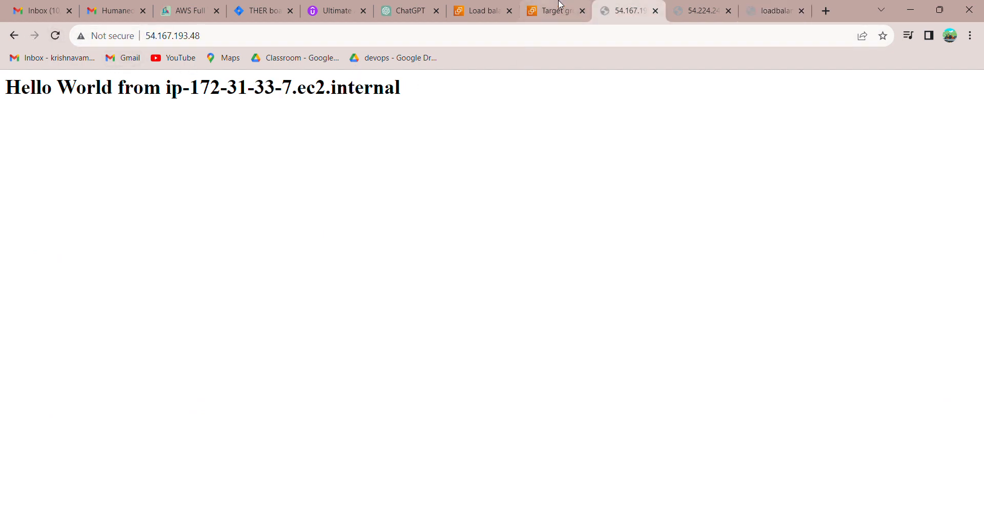
pyautogui.click(474, 12)
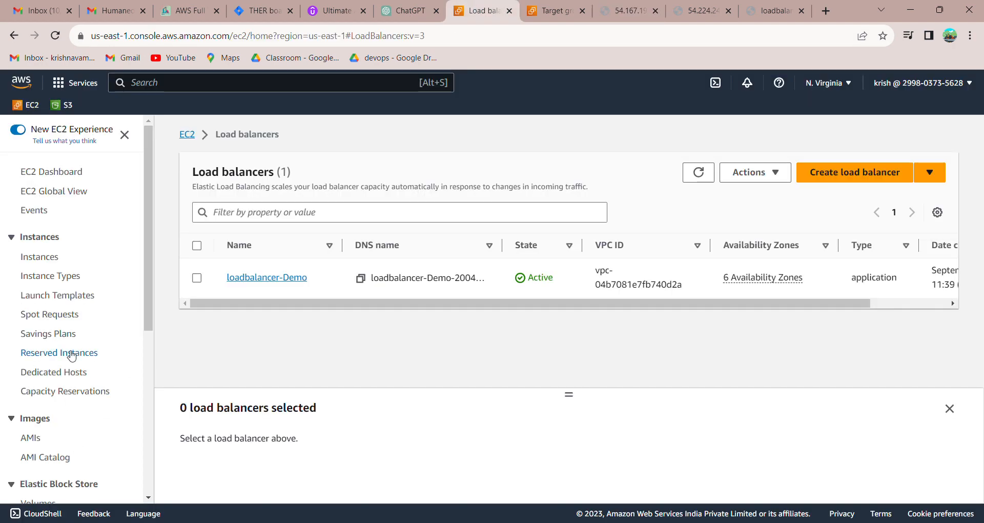
pyautogui.click(196, 277)
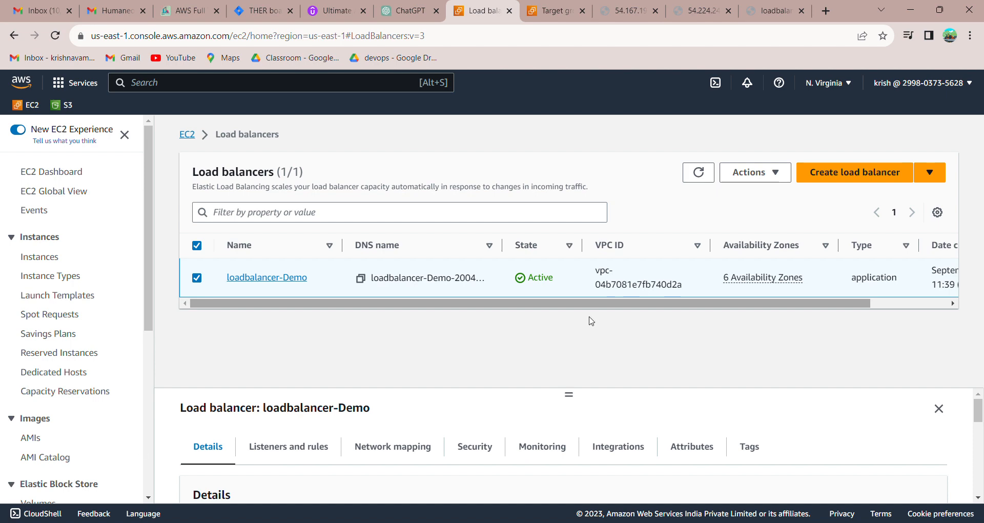
pyautogui.click(763, 173)
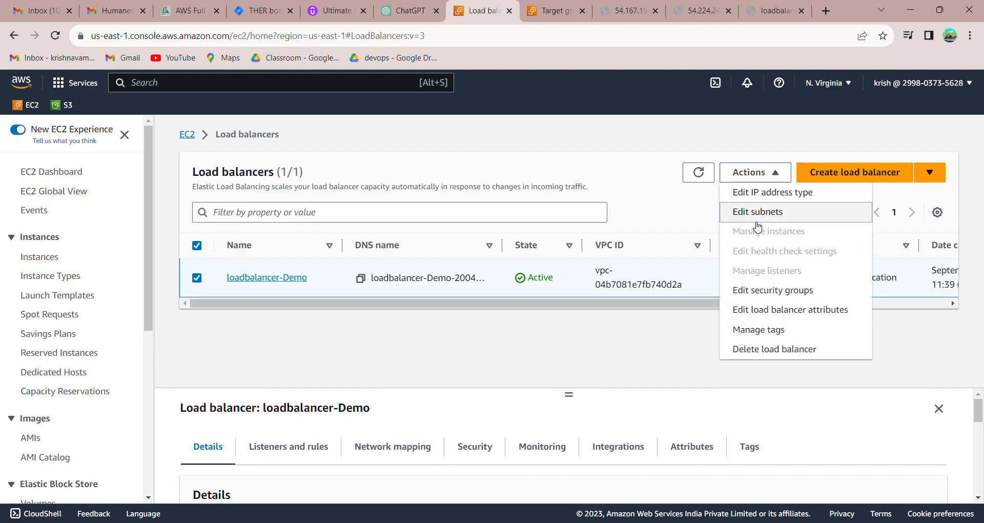
pyautogui.click(751, 347)
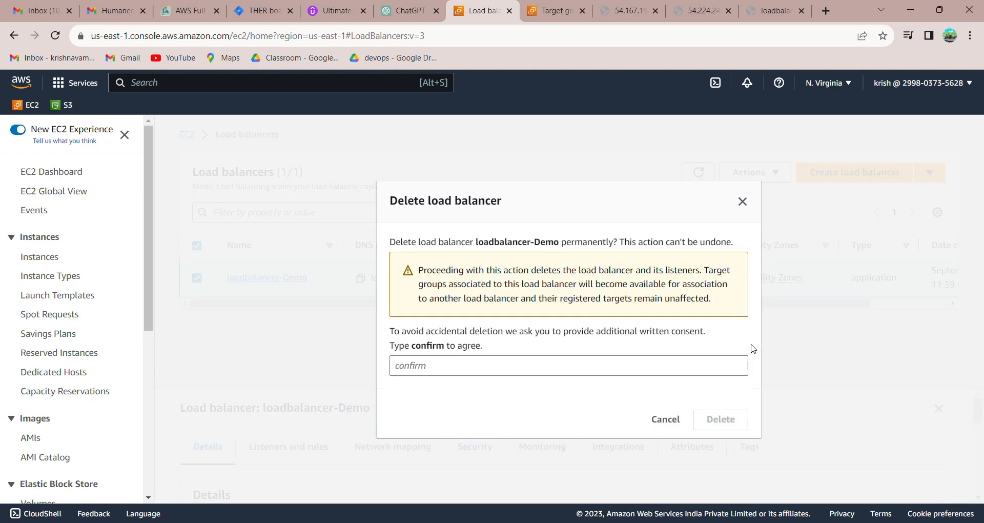
pyautogui.click(511, 363)
pyautogui.write('co')
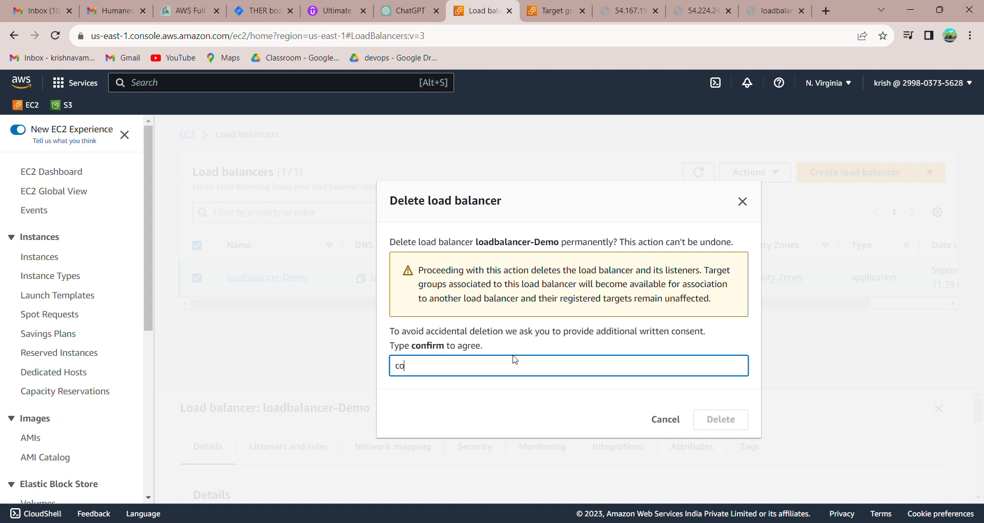
pyautogui.write('nfirm')
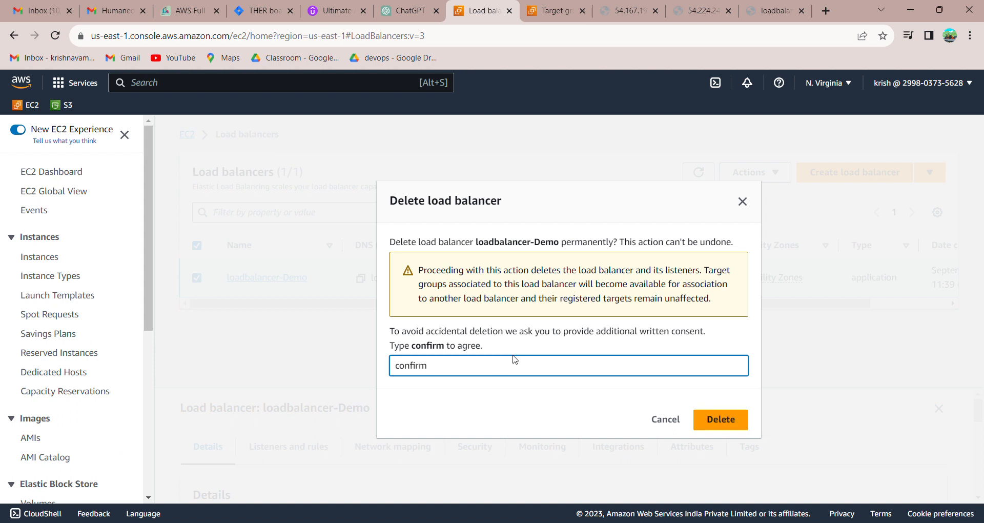
pyautogui.click(720, 421)
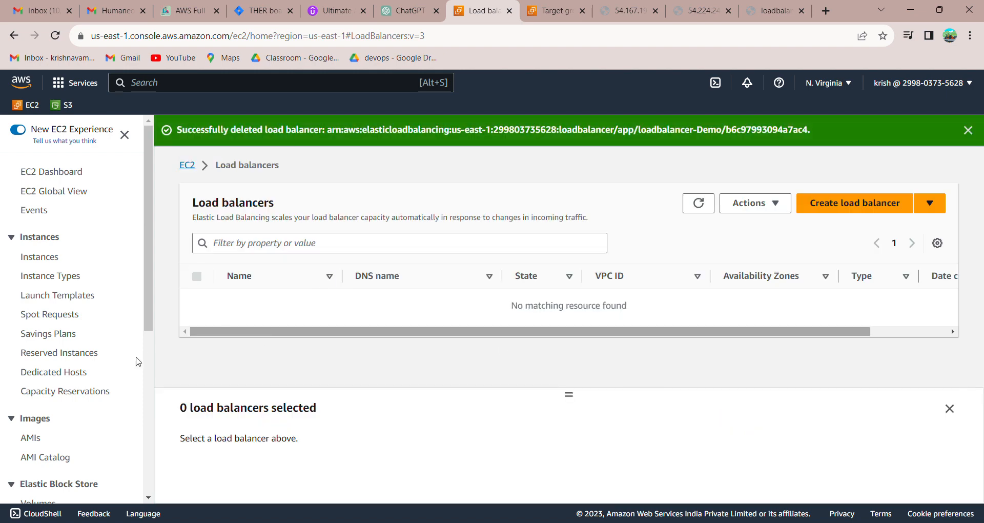
# Step: Try to delete the target group Demo-targetgroup
pyautogui.scroll(-6, 105, 461)
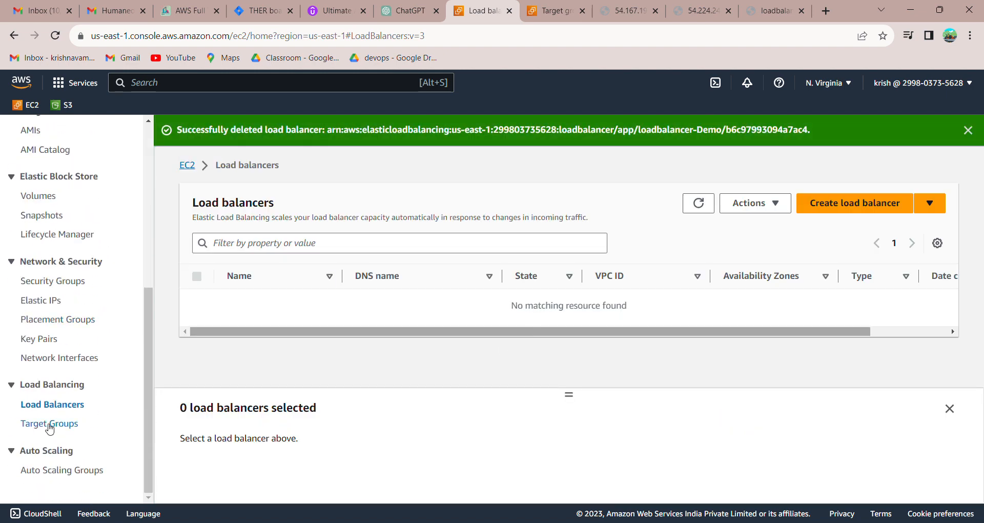
pyautogui.click(50, 425)
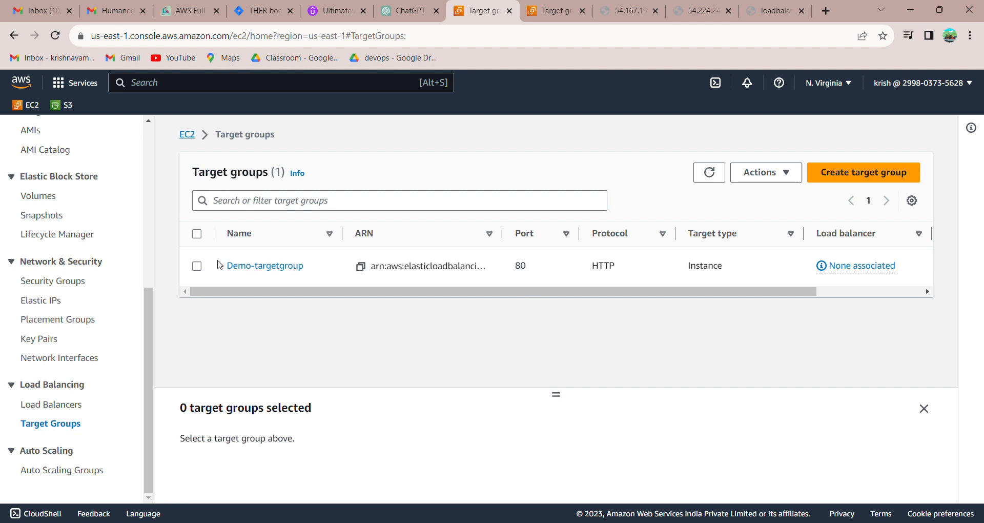
pyautogui.click(197, 266)
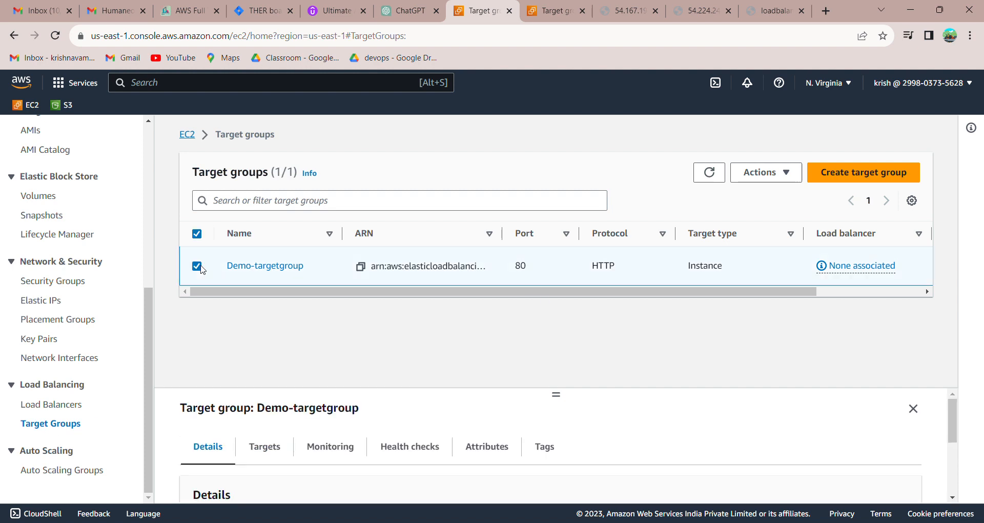
pyautogui.click(752, 173)
pyautogui.click(761, 190)
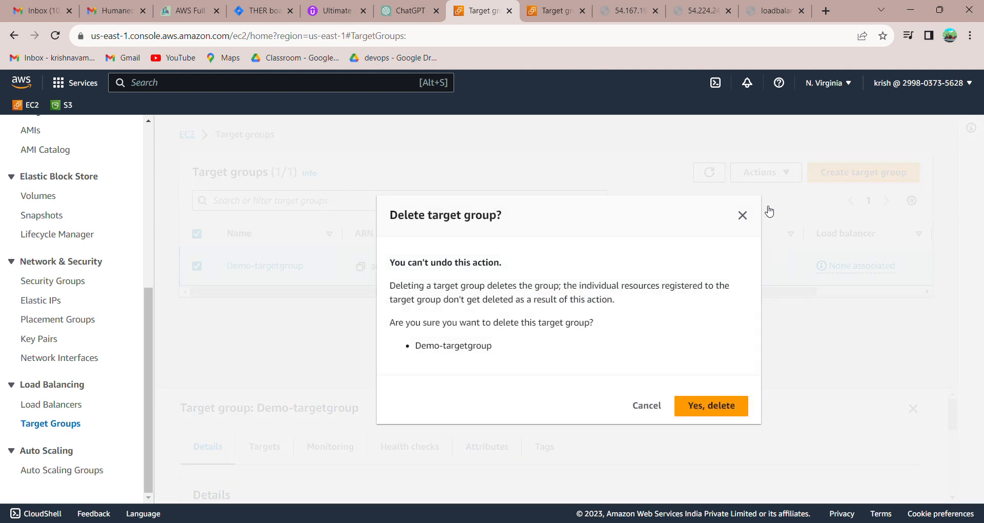
pyautogui.click(737, 404)
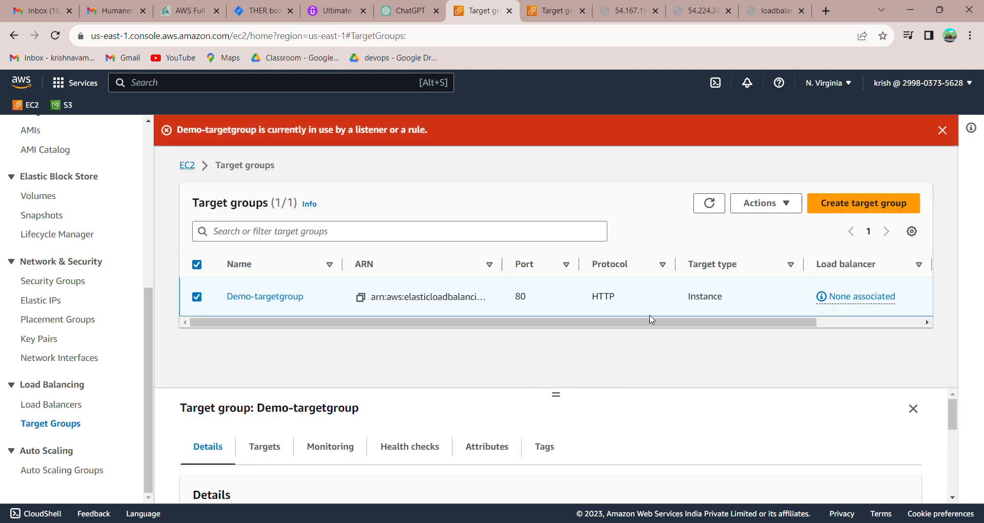
# Step: Refresh the target groups list and try again to delete Demo-targetgroup
pyautogui.click(708, 206)
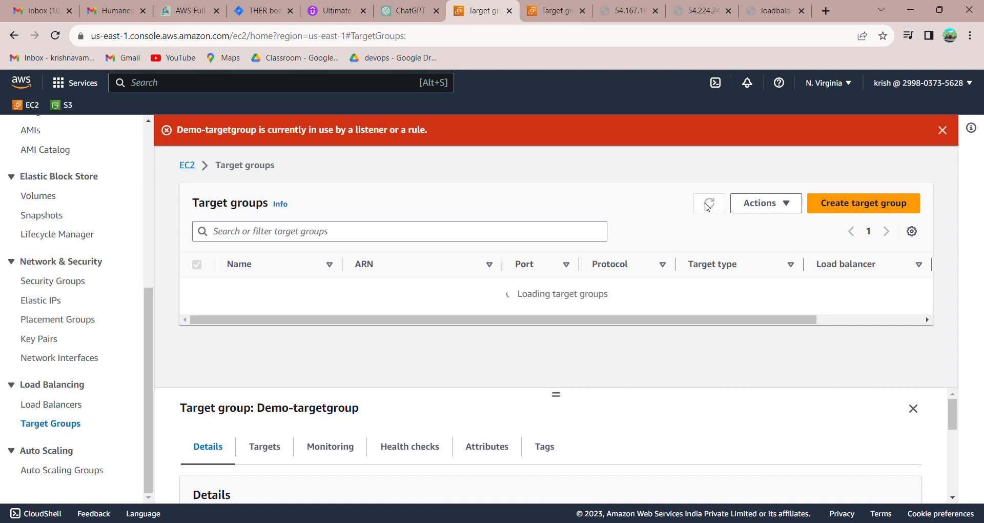
pyautogui.click(766, 205)
pyautogui.click(763, 226)
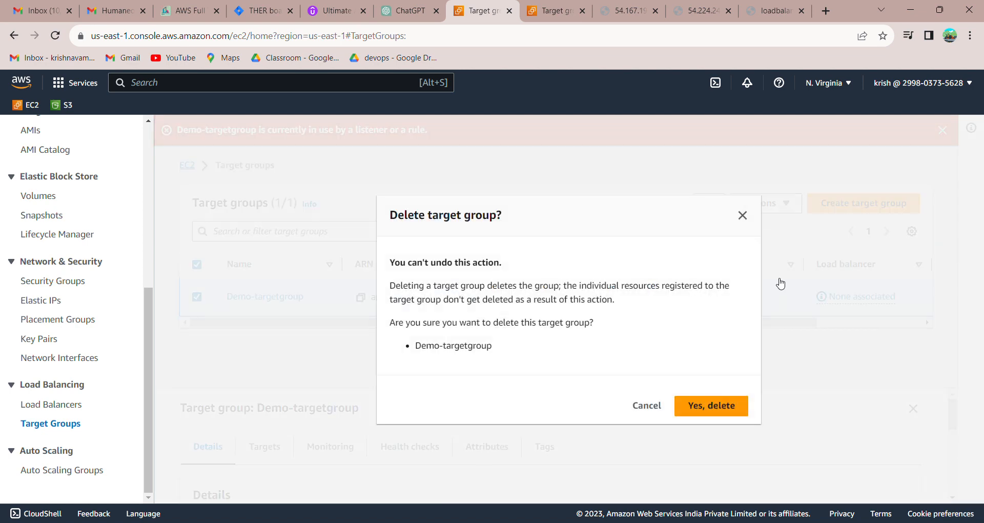
pyautogui.click(715, 413)
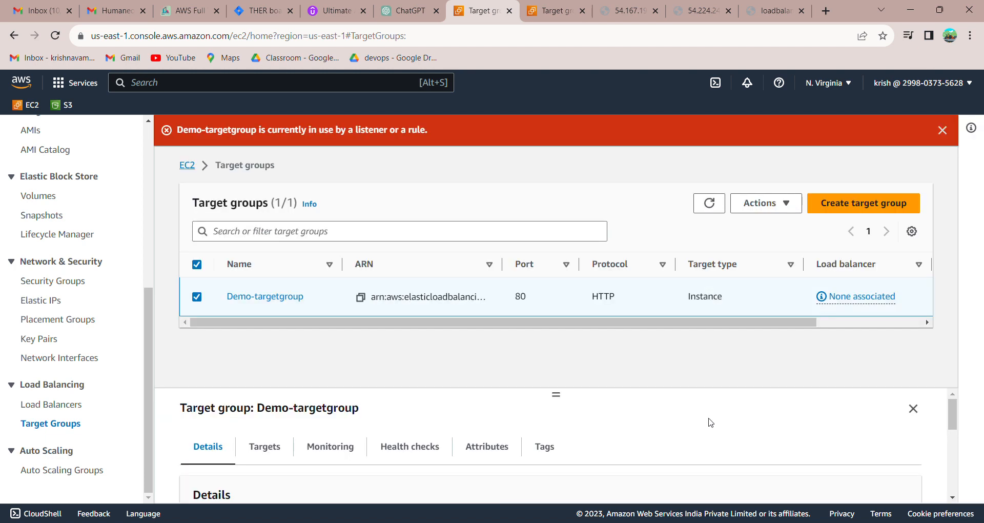
# Step: Check the load balancers list and the refreshed EC2 dashboard resources for any remaining load balancer
pyautogui.click(32, 406)
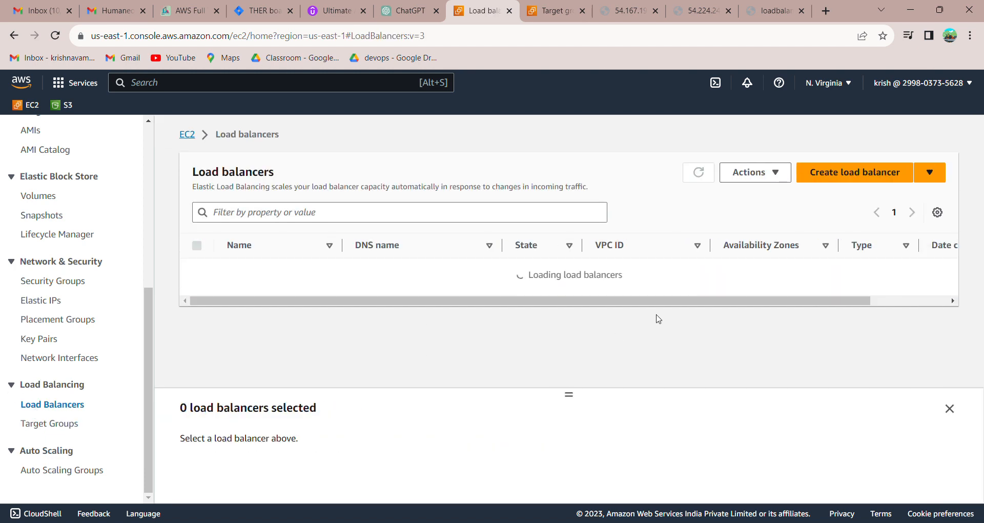
pyautogui.scroll(6, 60, 182)
pyautogui.click(65, 171)
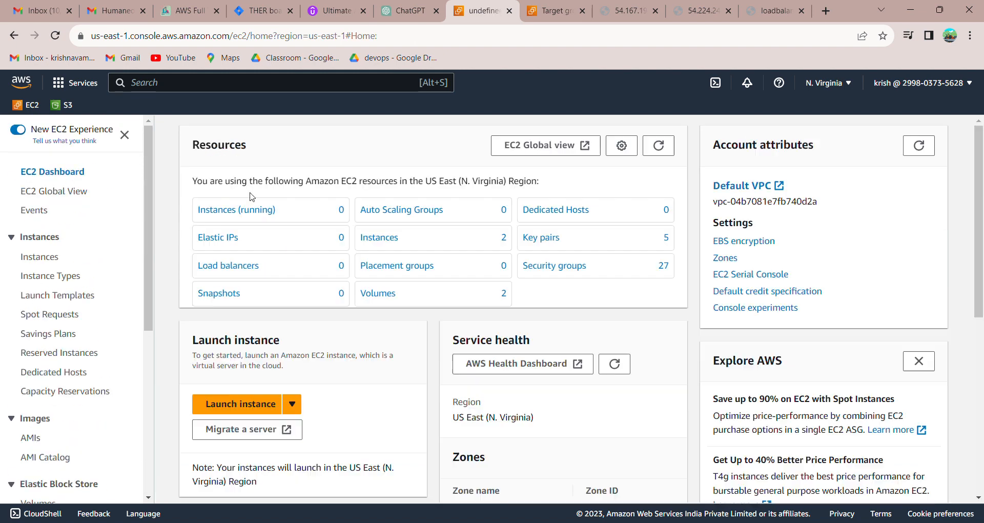
pyautogui.click(666, 148)
# Step: Return to the target groups, refresh the list and delete Demo-targetgroup
pyautogui.scroll(-5, 49, 431)
pyautogui.click(50, 426)
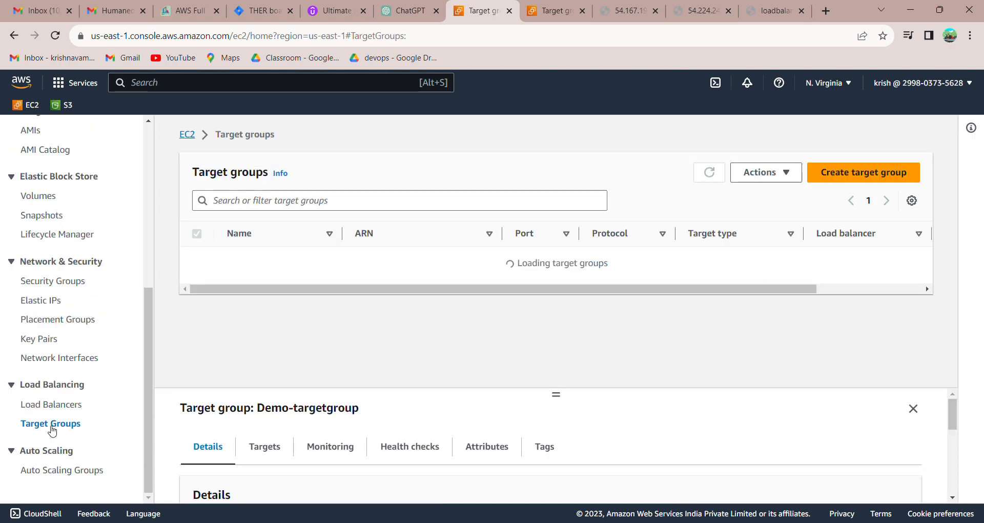
pyautogui.doubleClick(709, 180)
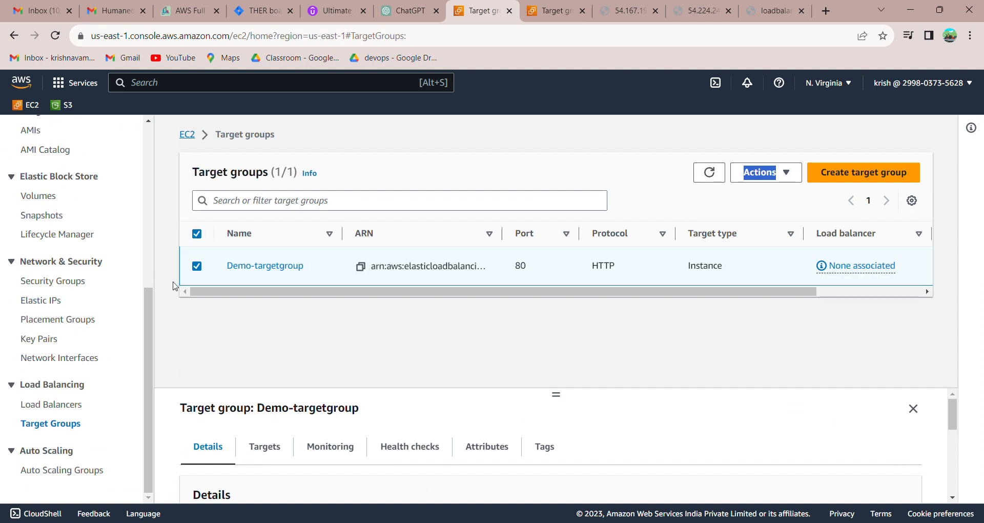
pyautogui.click(198, 235)
pyautogui.click(199, 234)
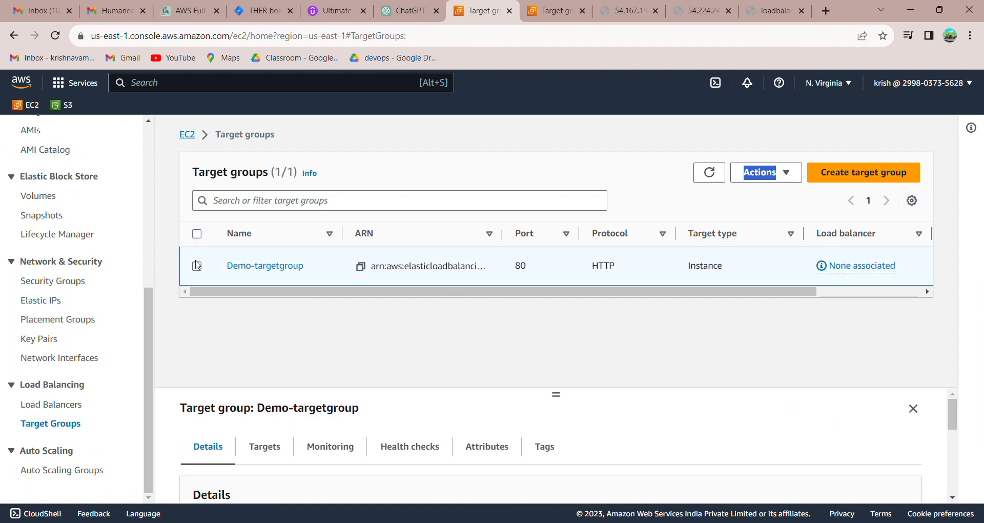
pyautogui.click(769, 173)
pyautogui.click(775, 191)
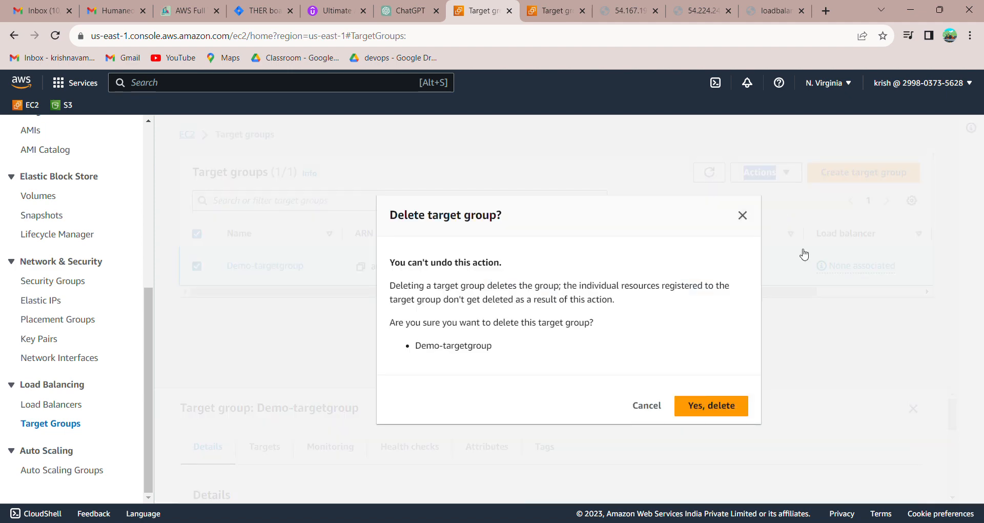
pyautogui.click(707, 404)
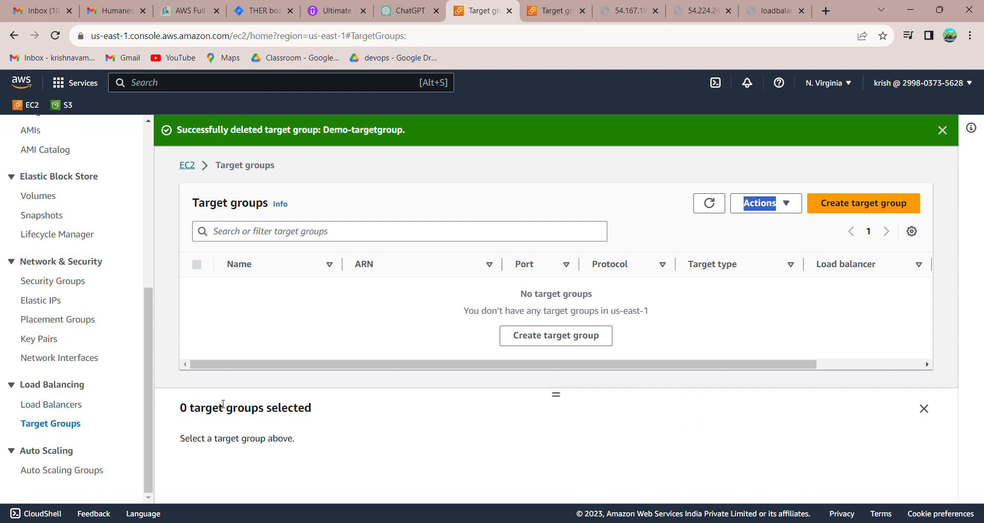
# Step: Terminate the two EC2 instances first-instance and 2-instance
pyautogui.scroll(5, 2, 352)
pyautogui.scroll(1, 2, 237)
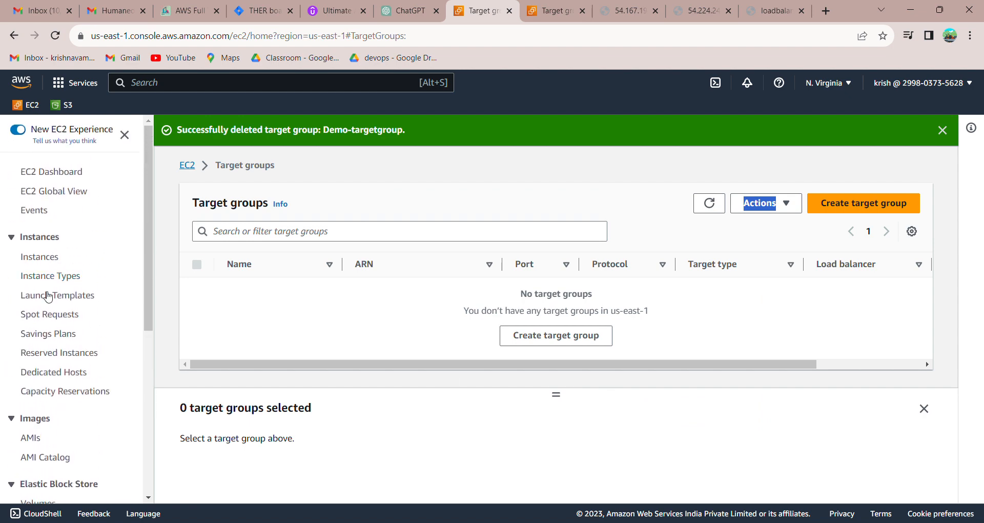
pyautogui.click(48, 256)
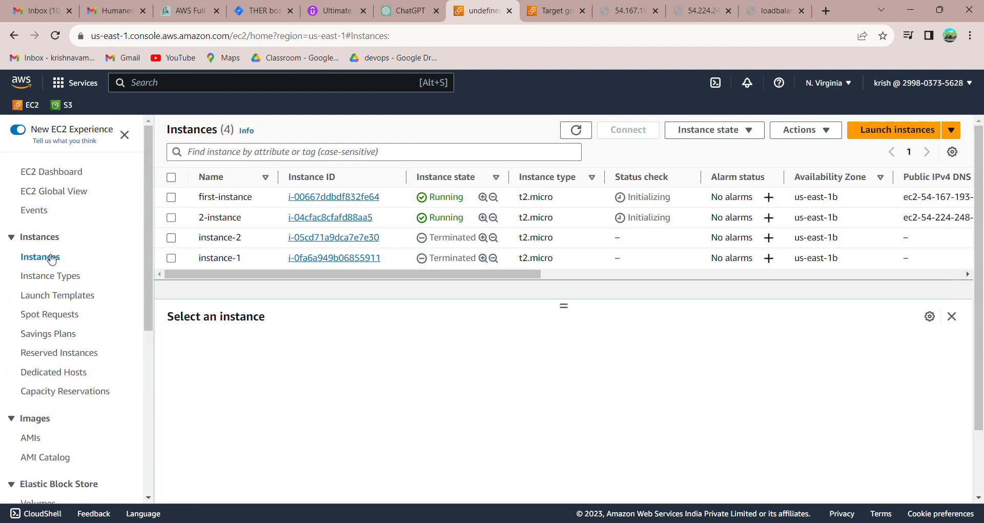
pyautogui.click(171, 198)
pyautogui.click(171, 217)
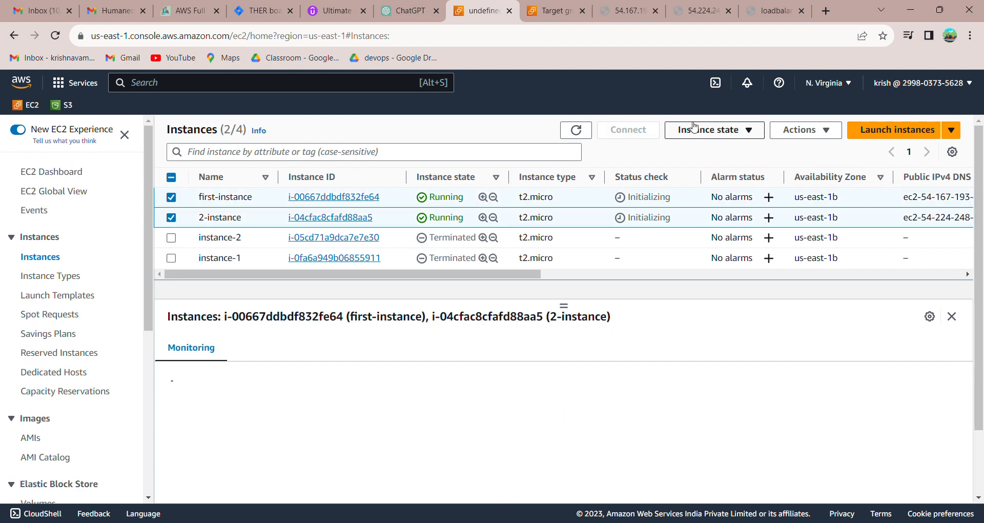
pyautogui.click(694, 128)
pyautogui.click(694, 226)
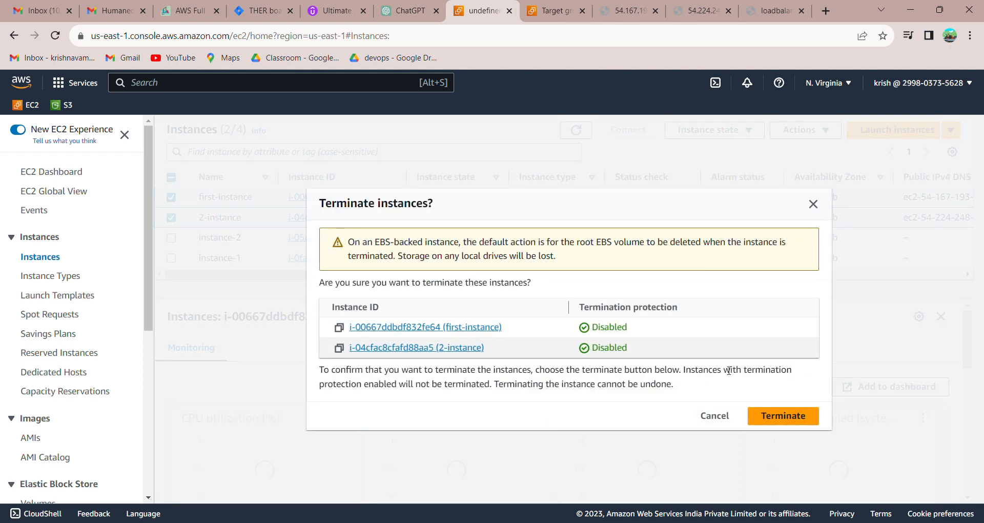
pyautogui.click(773, 416)
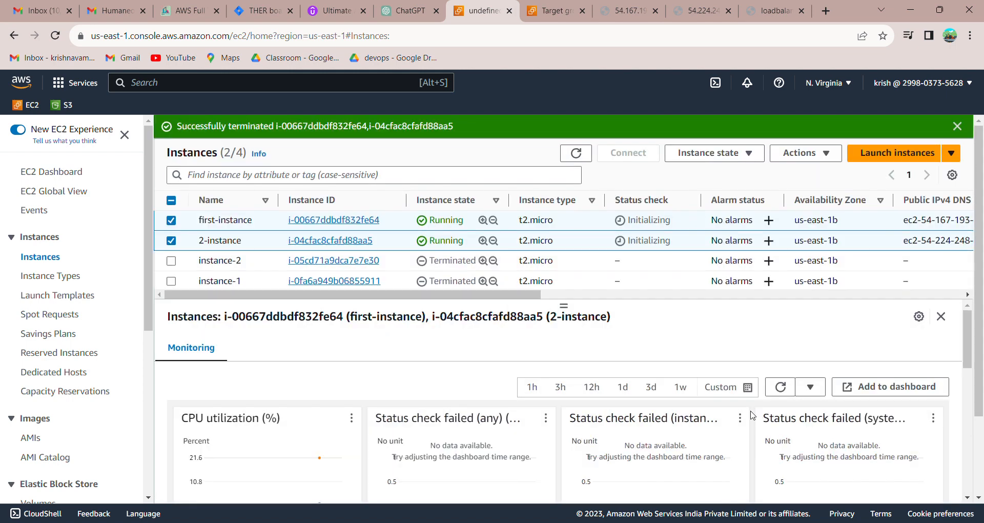
# Step: Refresh the instances list repeatedly to check the state of first-instance and 2-instance
pyautogui.click(582, 159)
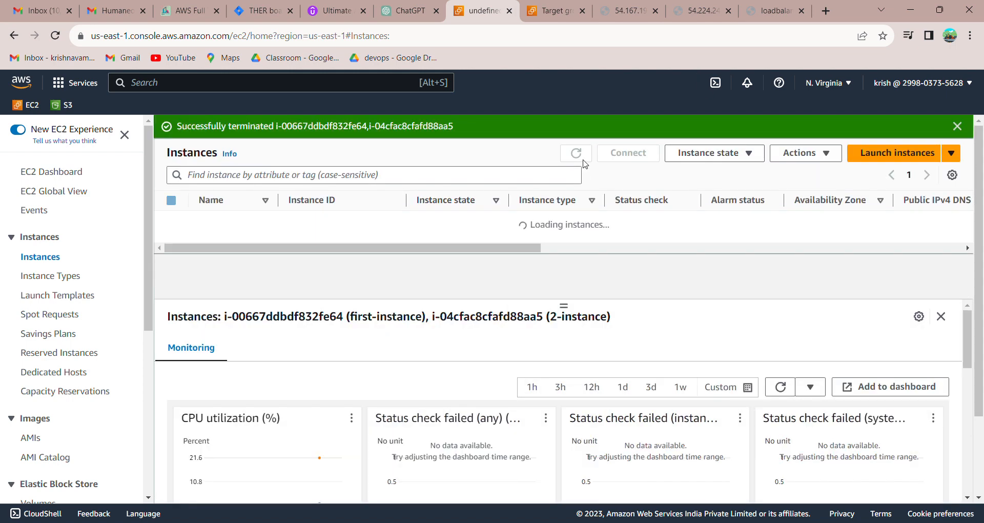
pyautogui.click(575, 160)
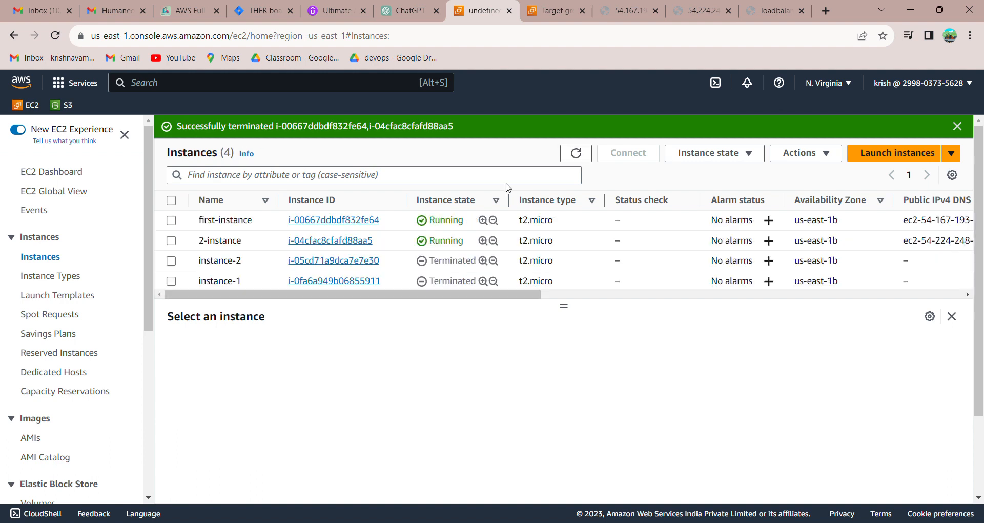
pyautogui.click(575, 152)
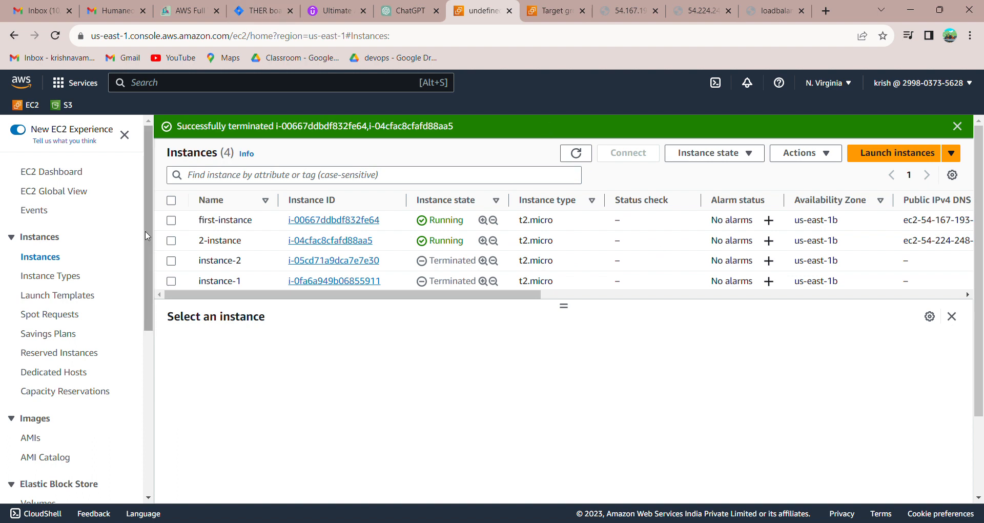
# Step: Repeat the termination of first-instance and 2-instance, and refresh the instances list to check their state
pyautogui.click(171, 220)
pyautogui.click(171, 240)
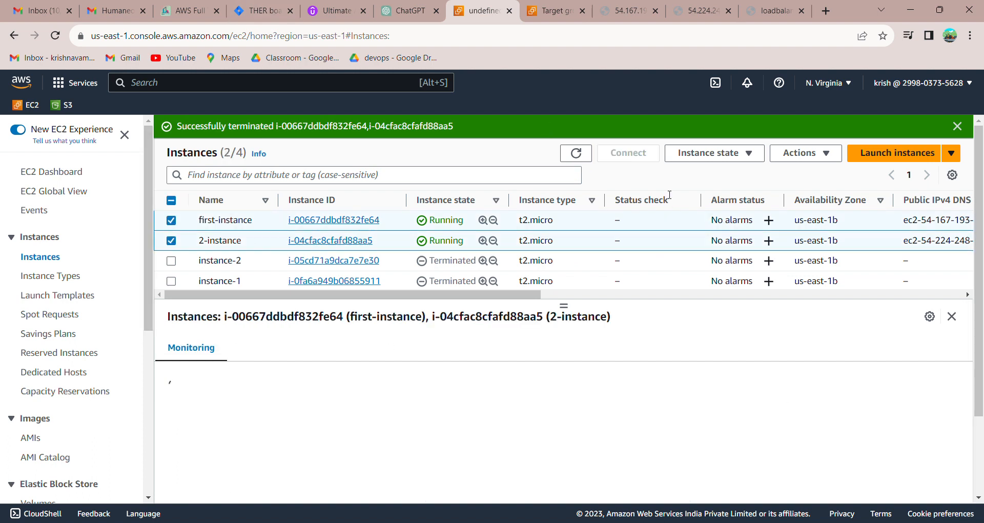
pyautogui.click(697, 153)
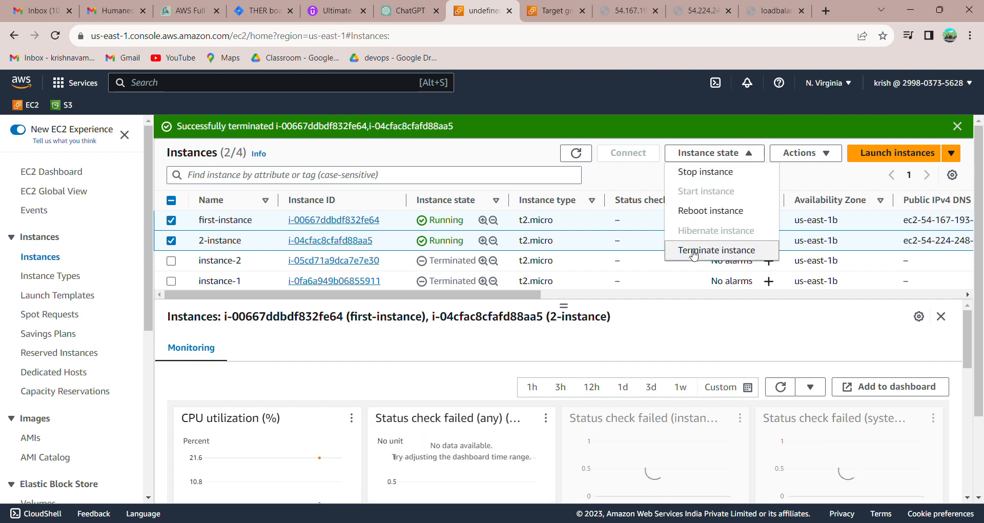
pyautogui.click(694, 251)
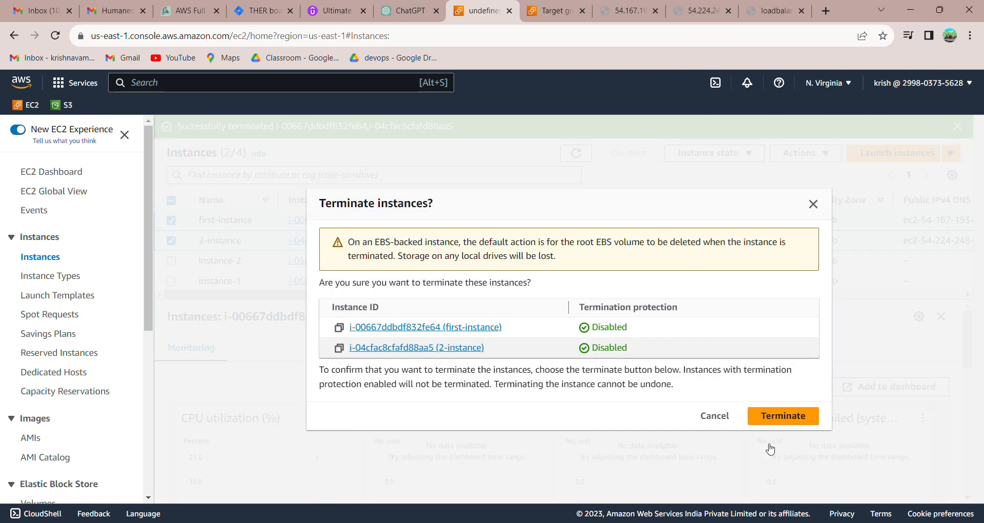
pyautogui.click(782, 416)
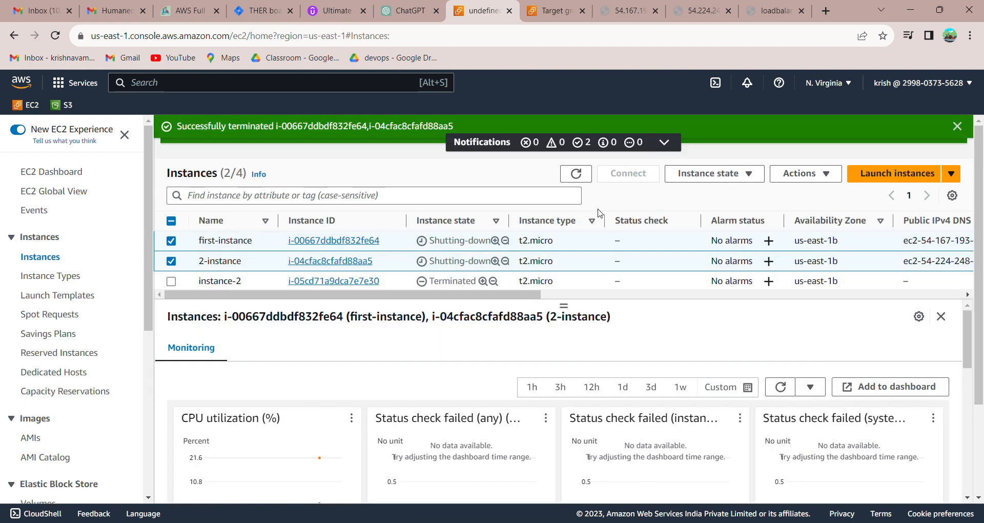
pyautogui.click(581, 176)
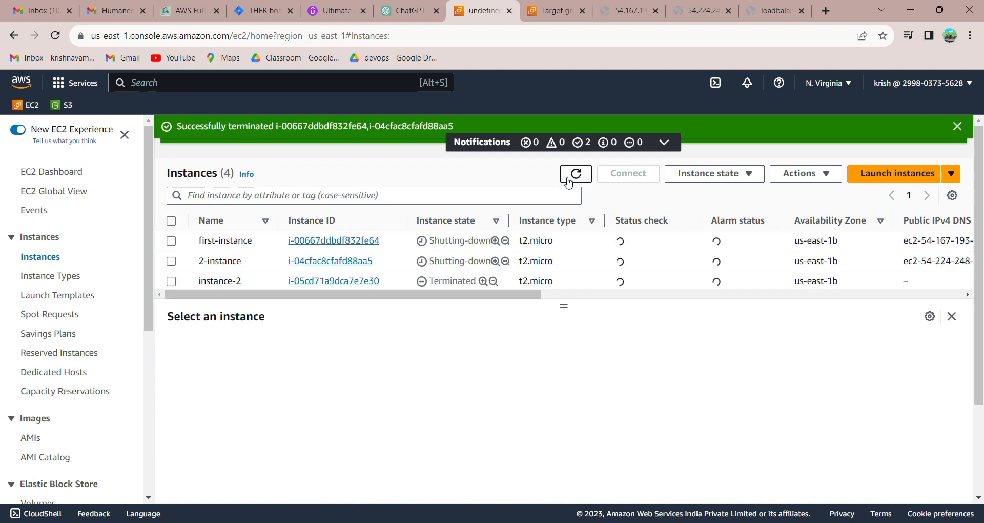